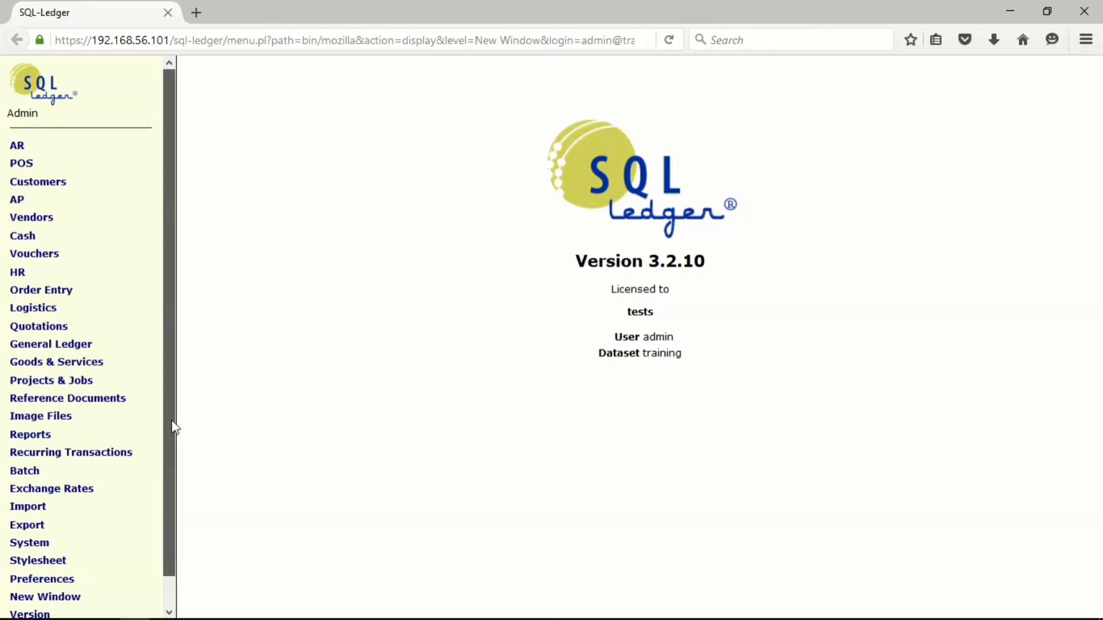
# Log in as admin to the training dataset to reach the version 3.2.10 welcome page.
pyautogui.moveTo(175, 425); pyautogui.dragTo(175, 534)
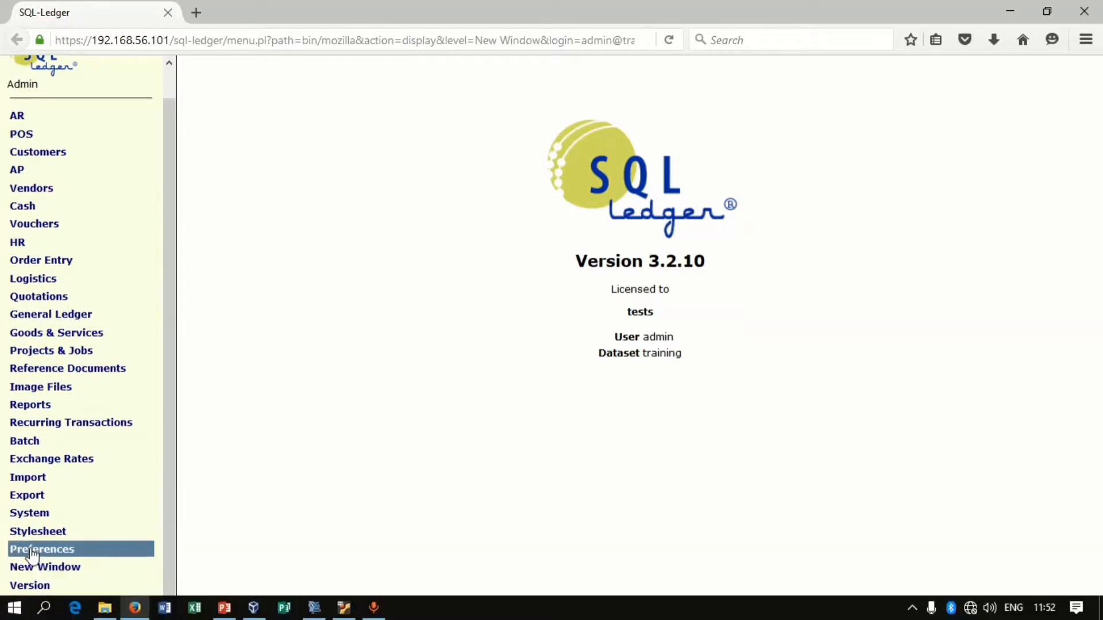
# List all accounts under System > Chart of Accounts, including 1203 Clients Retainer Fees.
pyautogui.click(28, 517)
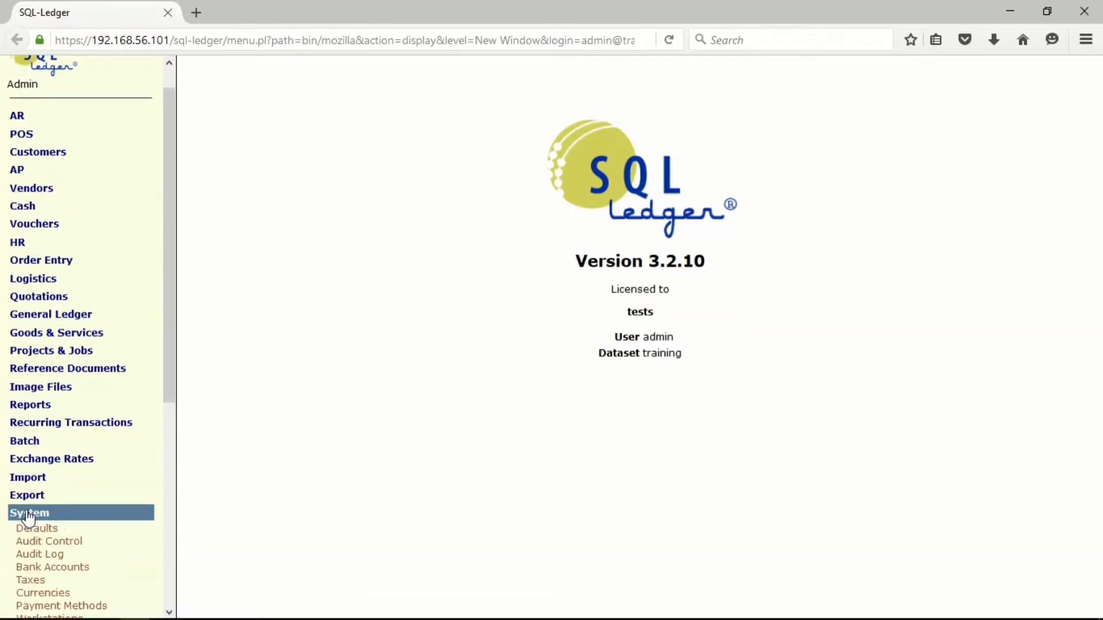
pyautogui.scroll(-5, 28, 517)
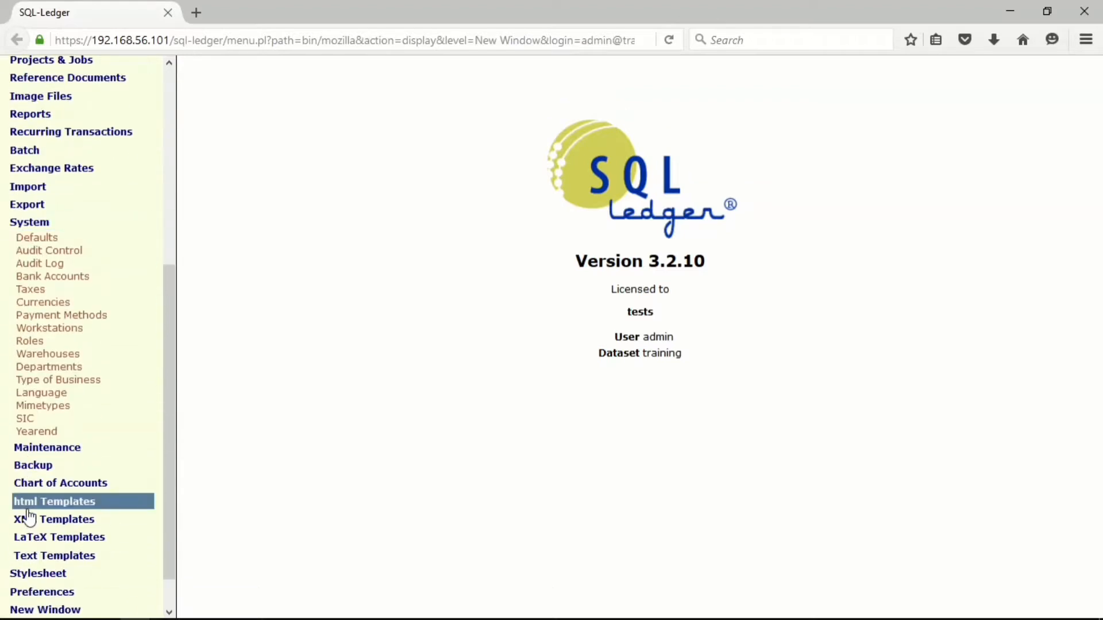
pyautogui.click(33, 487)
pyautogui.click(41, 513)
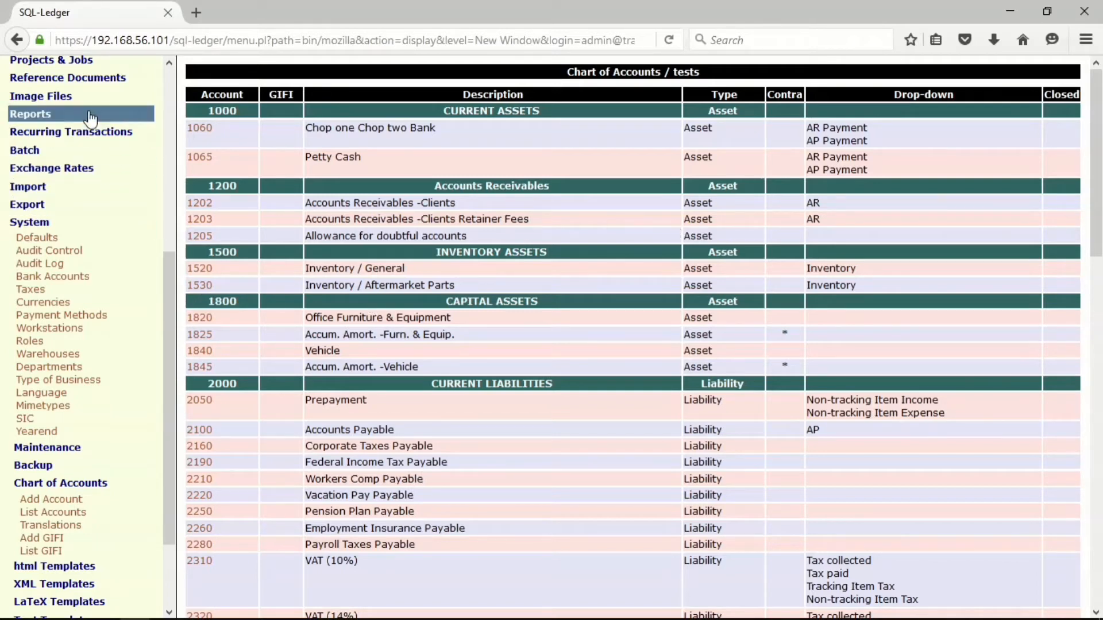
pyautogui.click(46, 223)
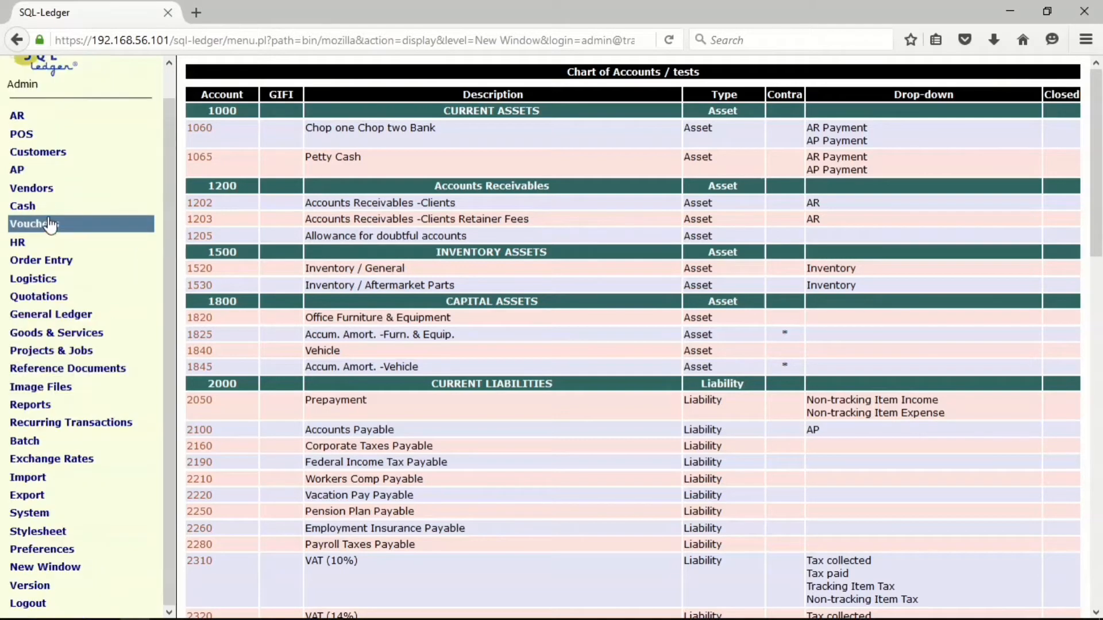
# Start a new service numbered 1000, 'Legal Fees', with income posted to 4310--Legal Fees.
pyautogui.click(81, 339)
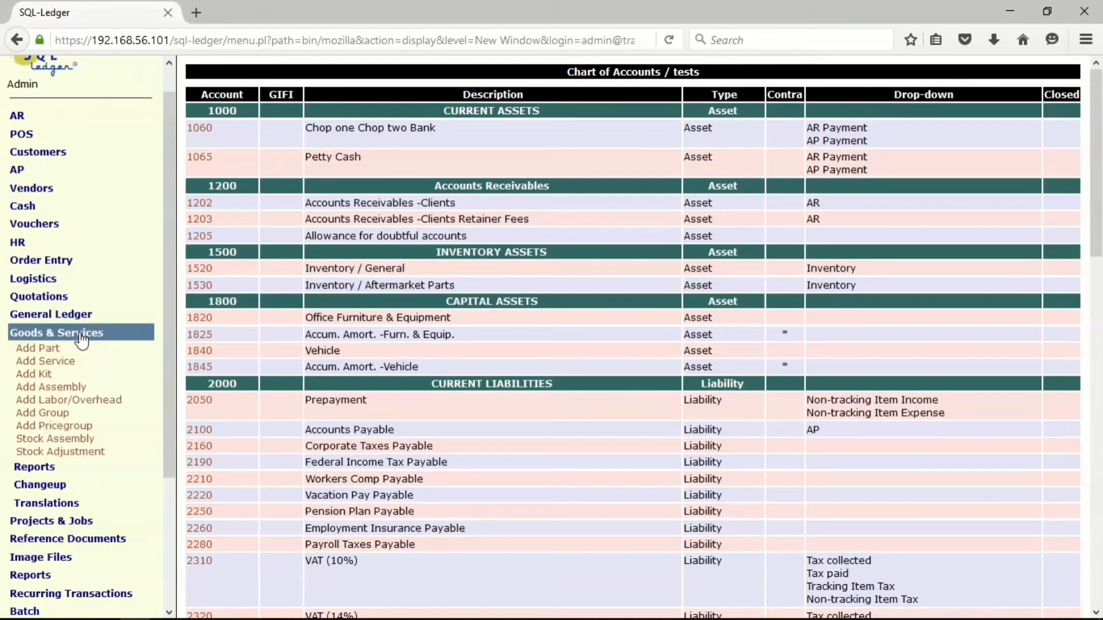
pyautogui.click(66, 367)
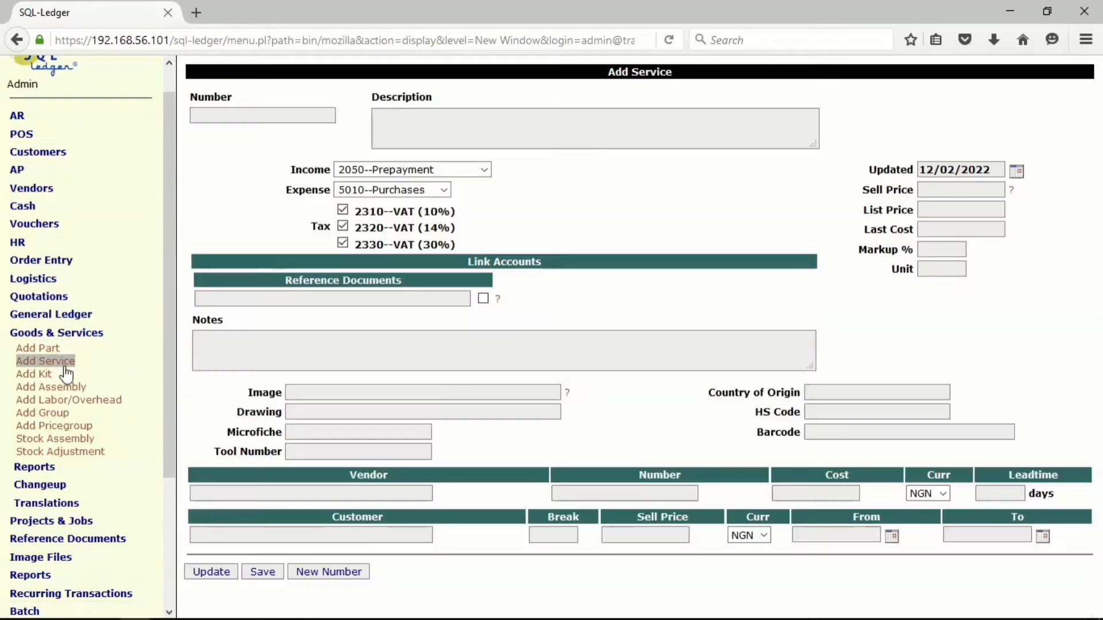
pyautogui.click(262, 111)
pyautogui.click(227, 131)
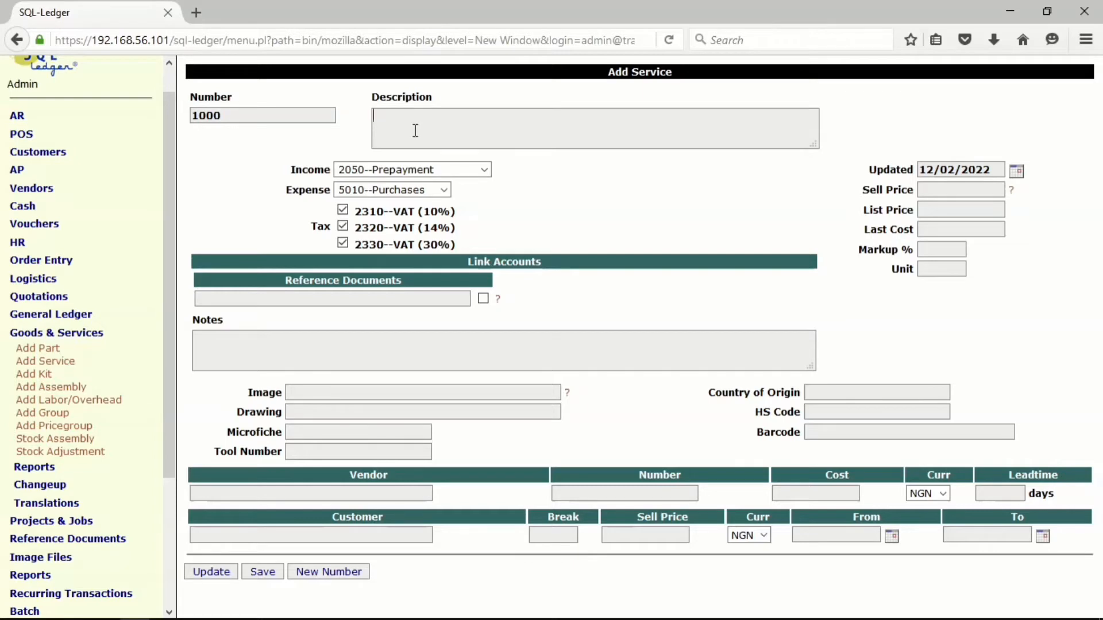
pyautogui.write('Legal Fees')
pyautogui.click(484, 170)
pyautogui.click(402, 198)
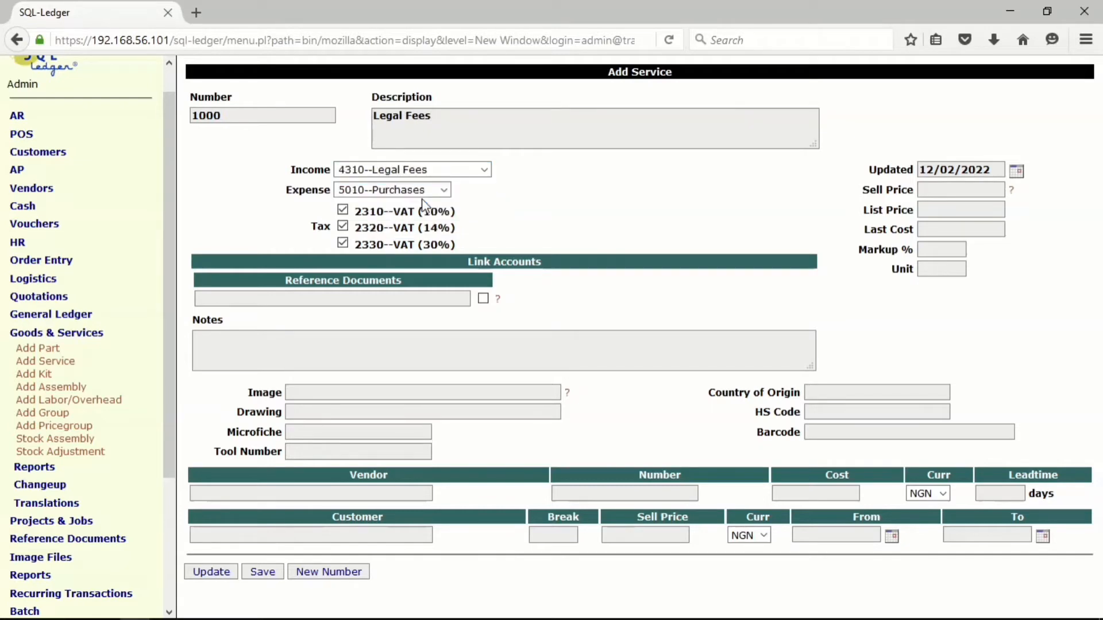
# Remove the 10% and 14% VAT, set sell and list price 1 per Hrs, and save.
pyautogui.click(343, 211)
pyautogui.click(343, 227)
pyautogui.click(939, 193)
pyautogui.write('1')
pyautogui.press('Tab')
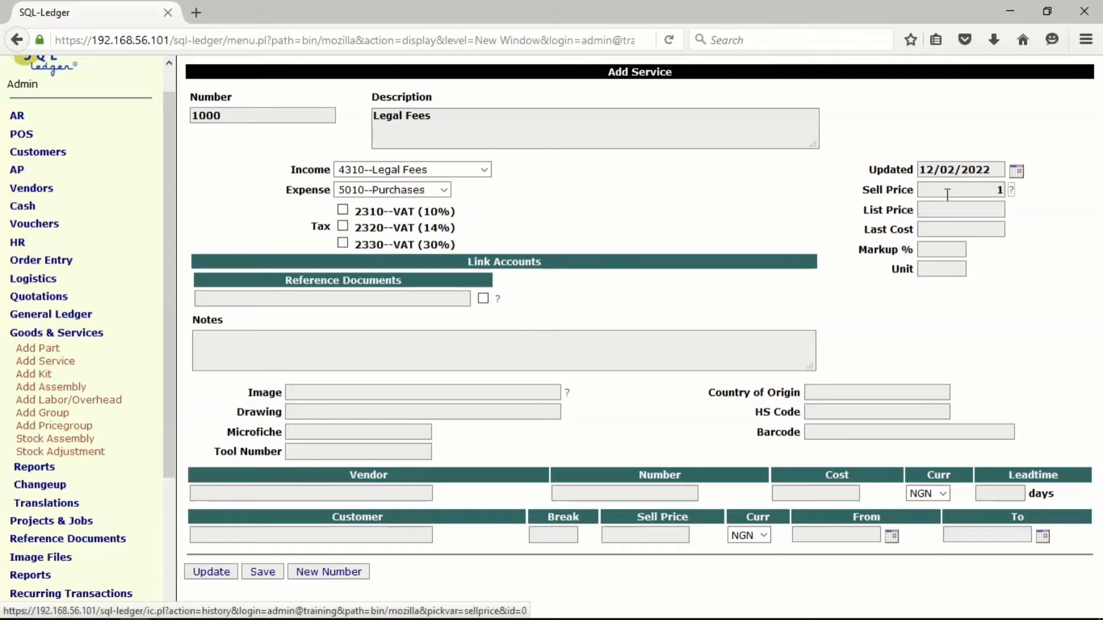
pyautogui.click(950, 211)
pyautogui.write('1')
pyautogui.press('Tab')
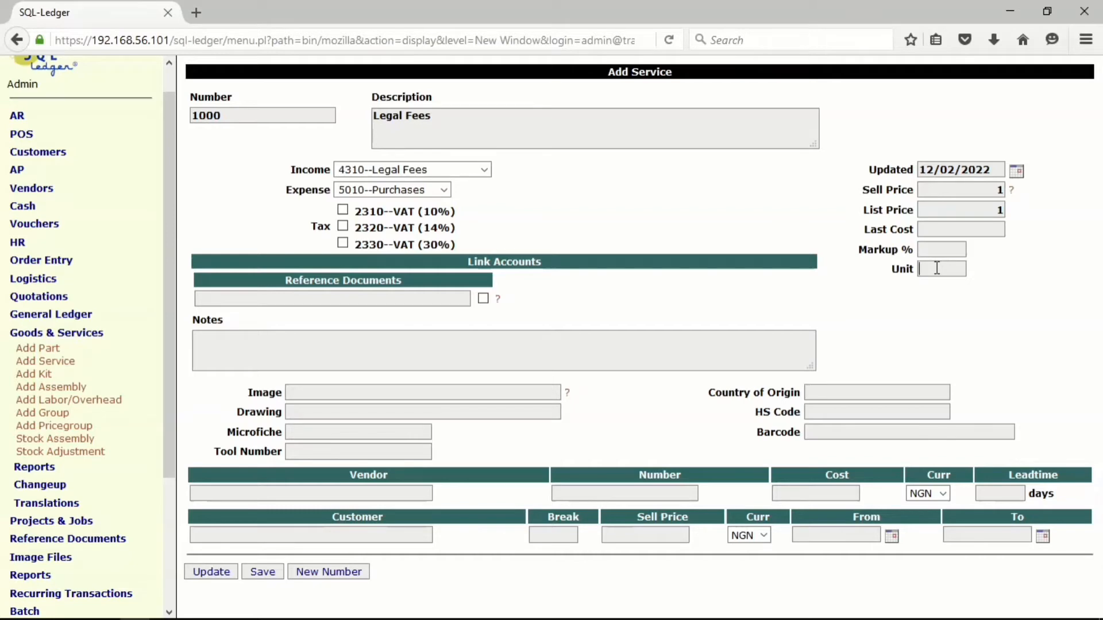
pyautogui.write('Hrs')
pyautogui.click(264, 572)
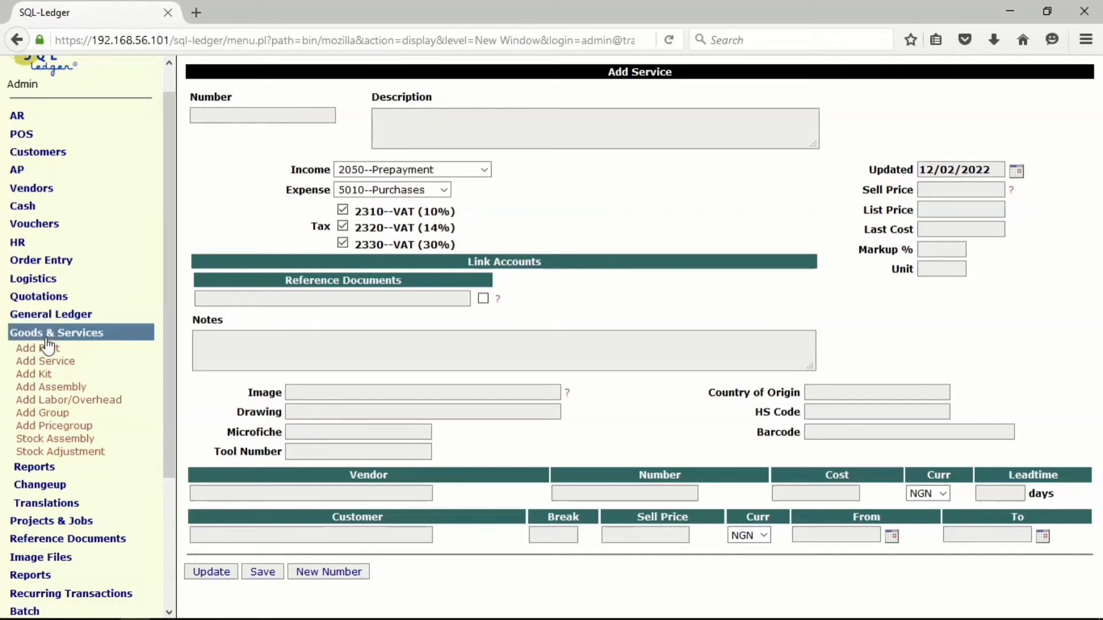
# Open a blank AR Sales Invoice form from the sidebar.
pyautogui.click(47, 338)
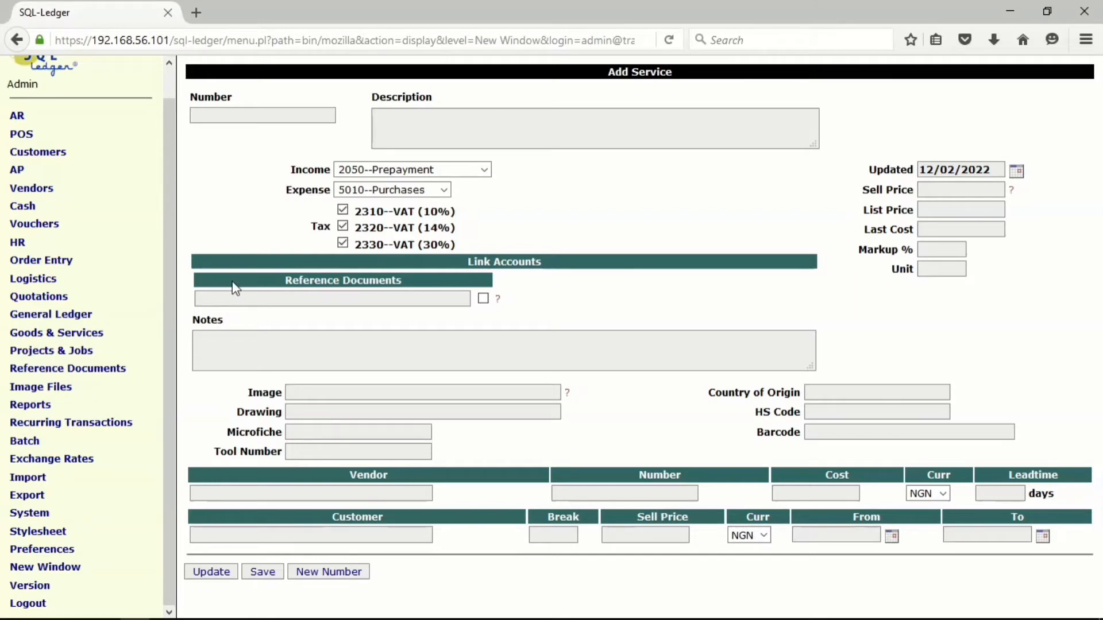
pyautogui.moveTo(169, 268); pyautogui.dragTo(172, 216)
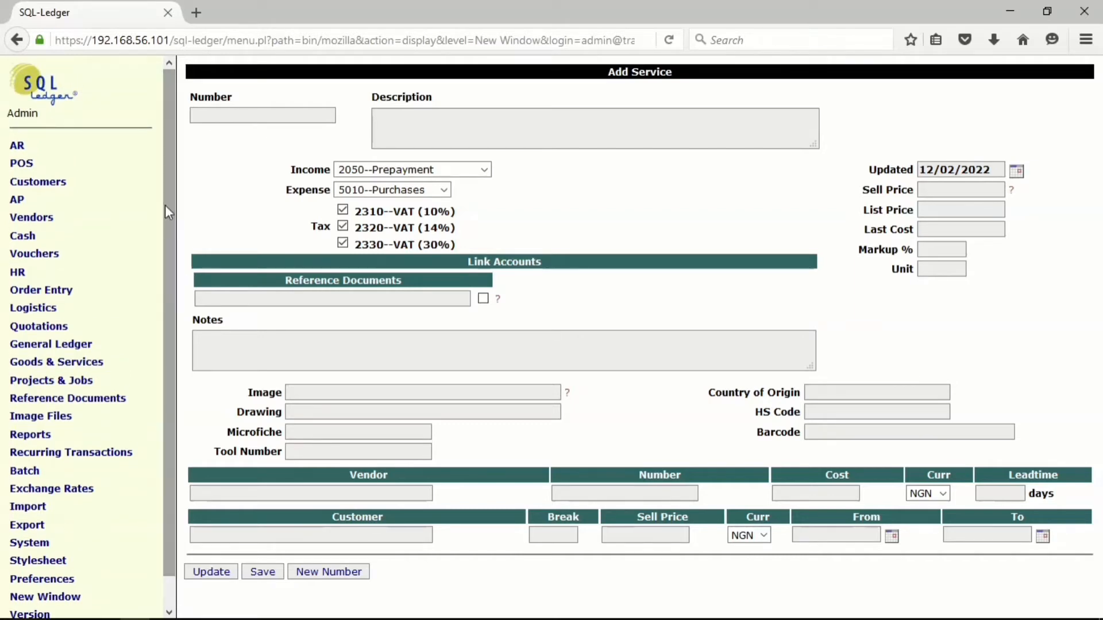
pyautogui.click(83, 148)
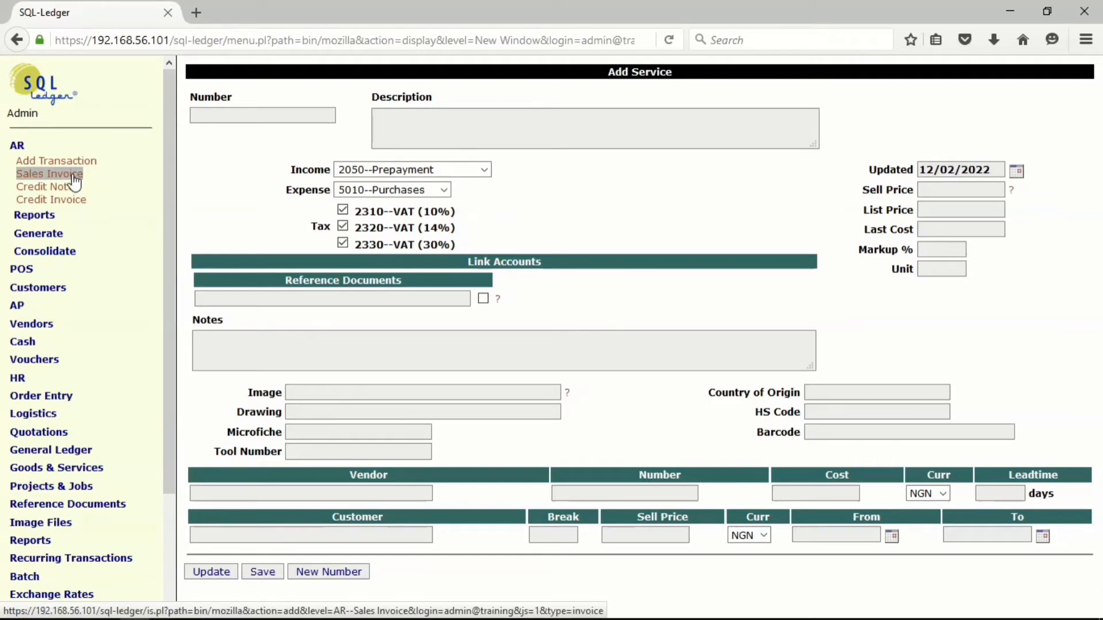
pyautogui.click(74, 176)
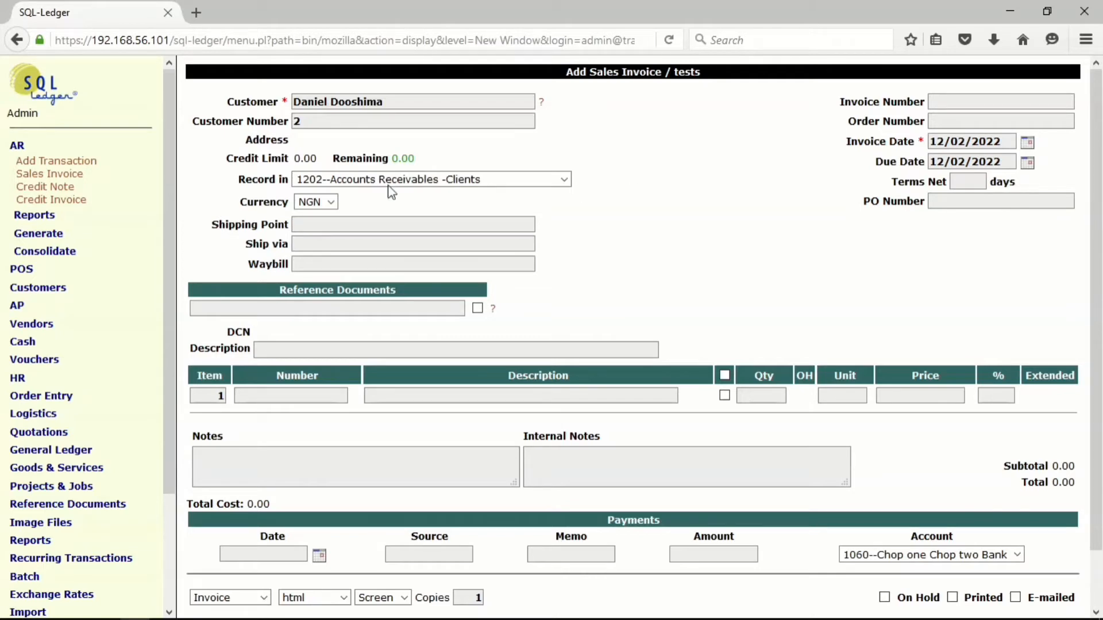
pyautogui.click(18, 150)
pyautogui.click(19, 151)
# Start a new AR transaction for the other customer dated 03/01/2022.
pyautogui.click(72, 163)
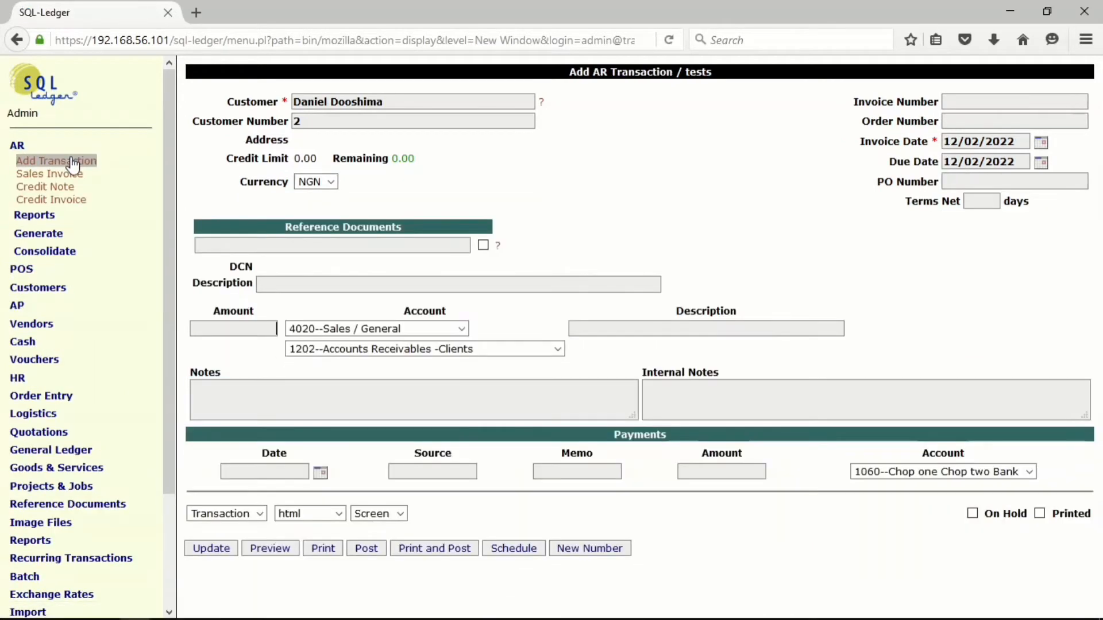
pyautogui.tripleClick(408, 108)
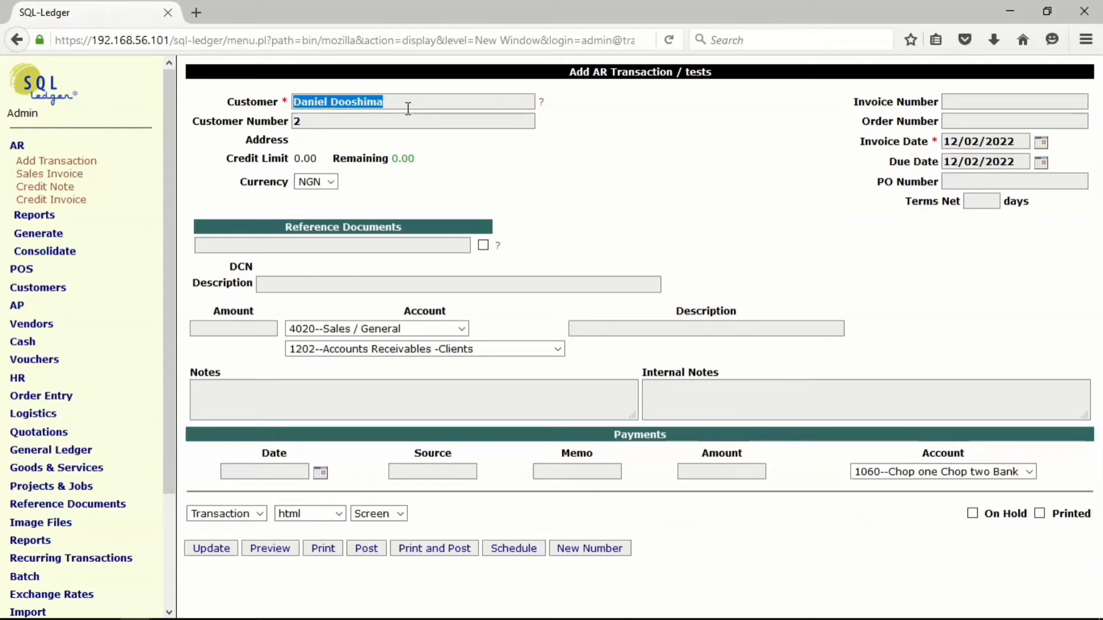
pyautogui.write('ter')
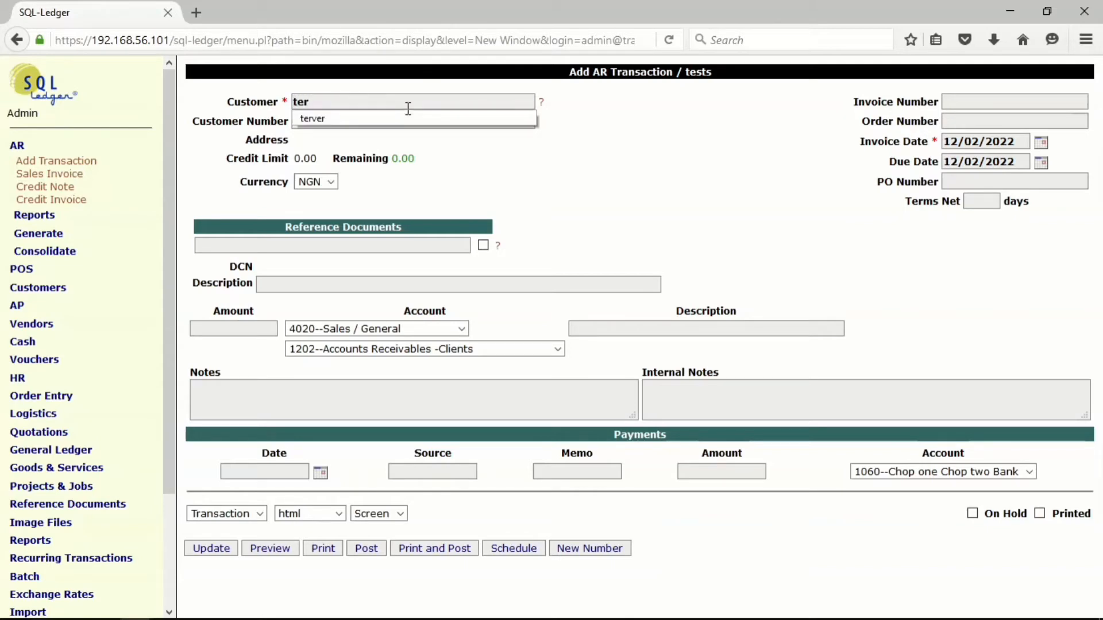
pyautogui.click(400, 114)
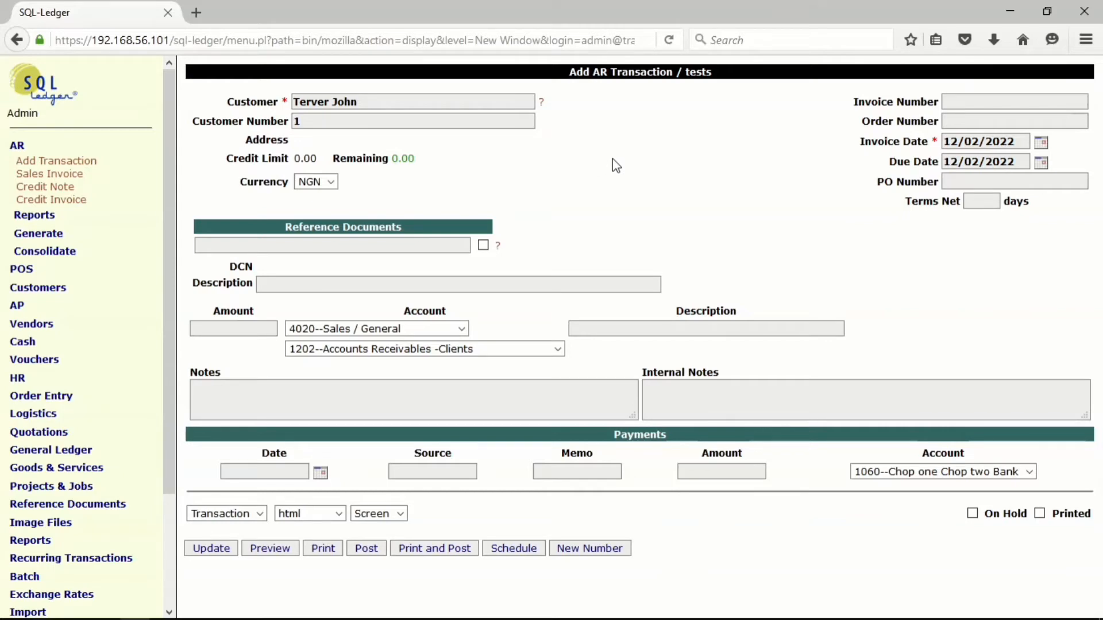
pyautogui.click(1042, 143)
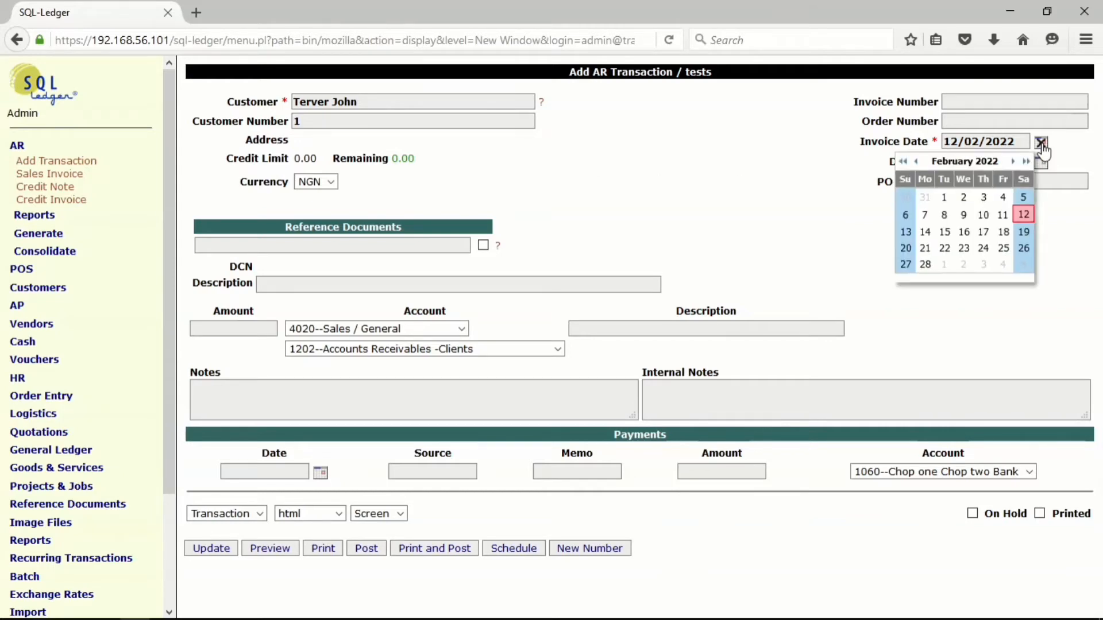
pyautogui.click(921, 162)
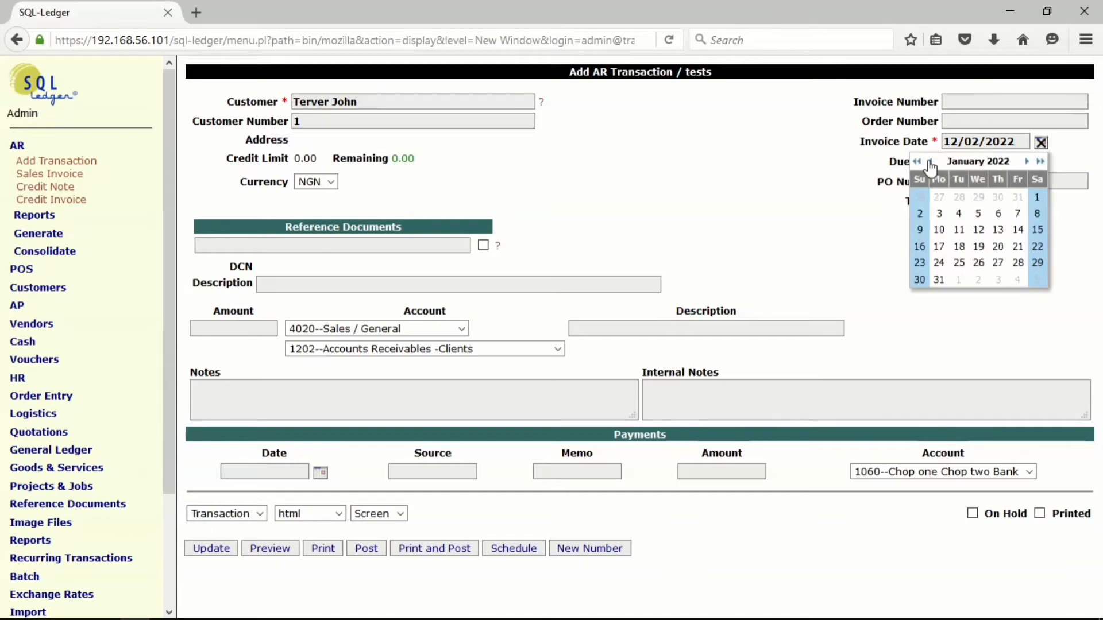
pyautogui.click(940, 214)
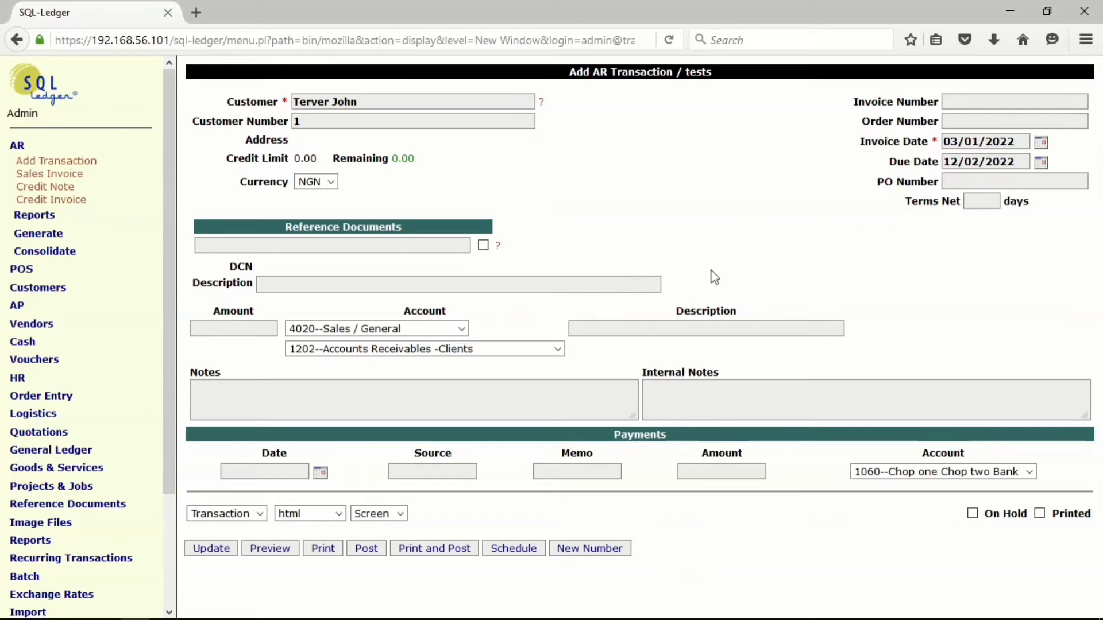
# Describe the transaction as 'Retainer fees' and record it in account 1203 Retainer Fees.
pyautogui.click(269, 287)
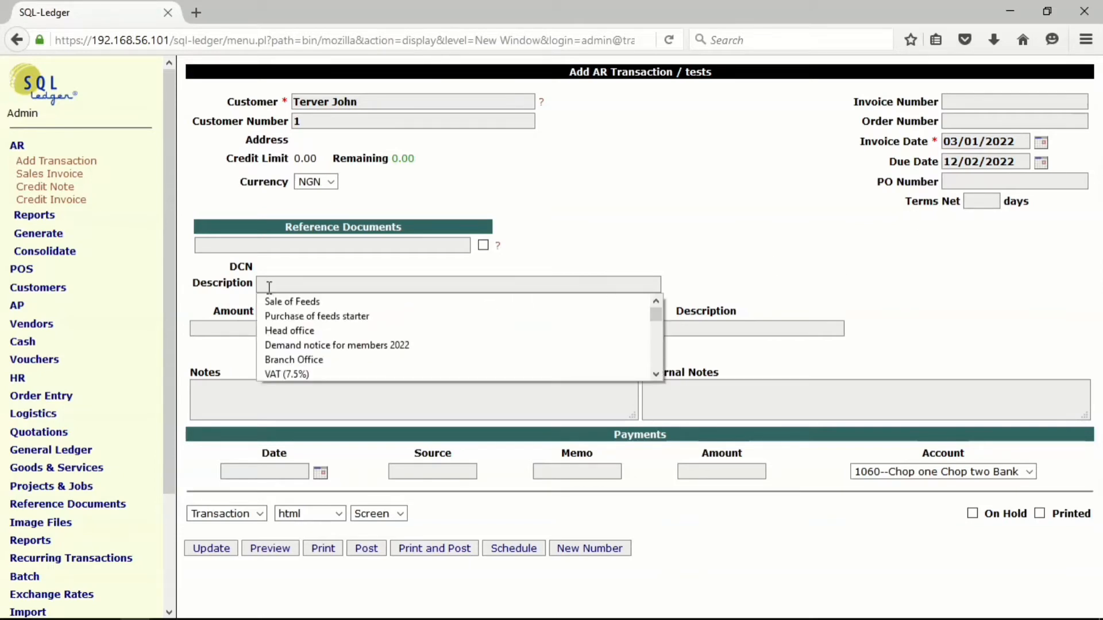
pyautogui.write('Retainer fees')
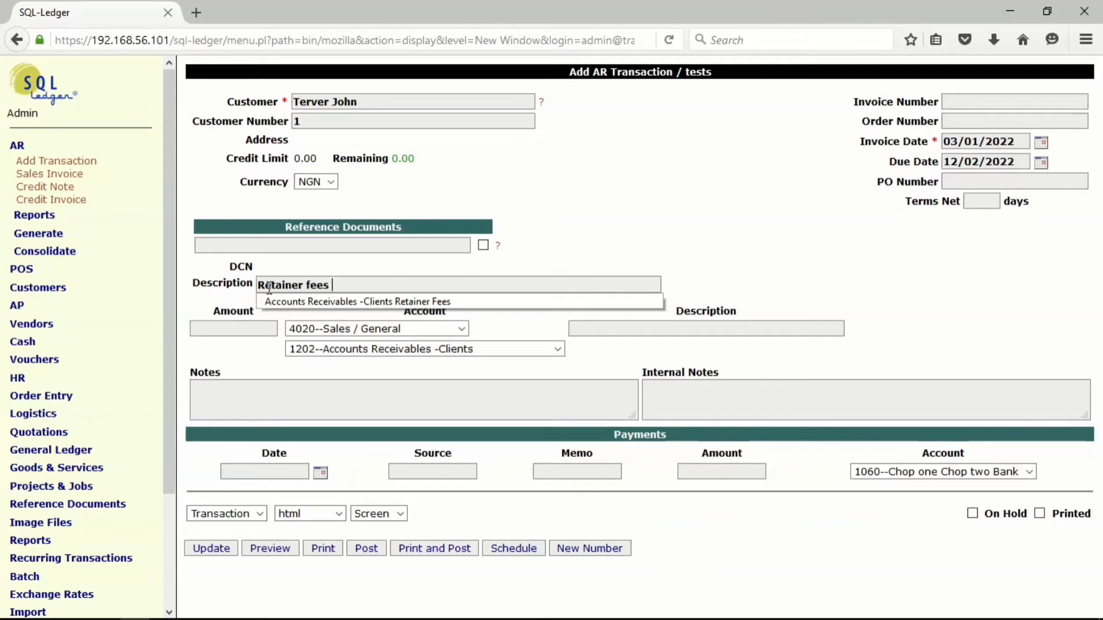
pyautogui.press('Tab')
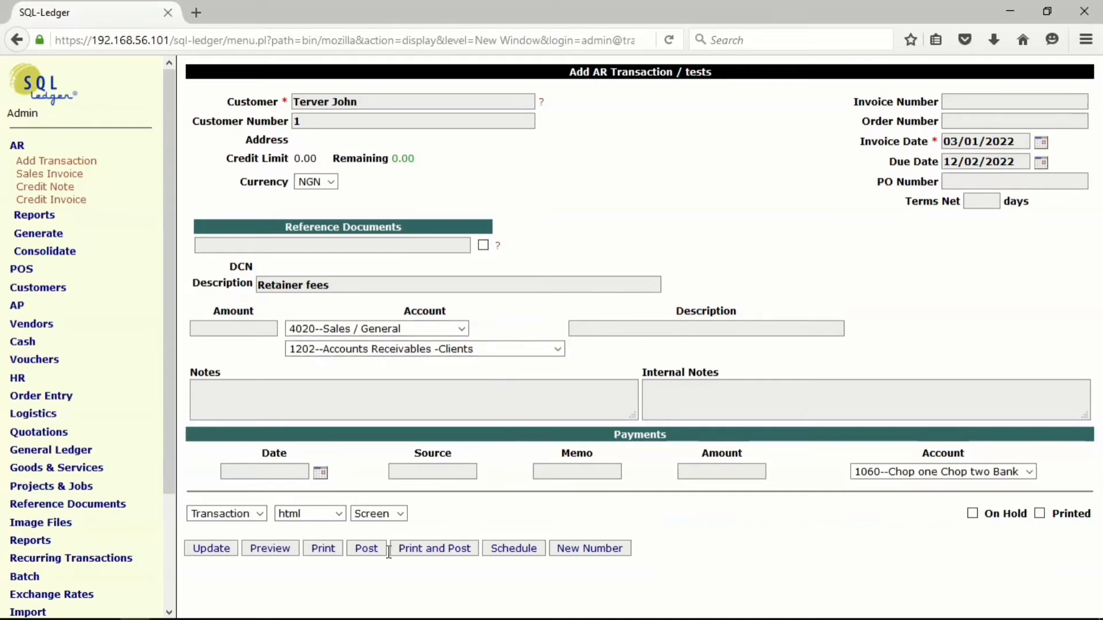
pyautogui.click(556, 349)
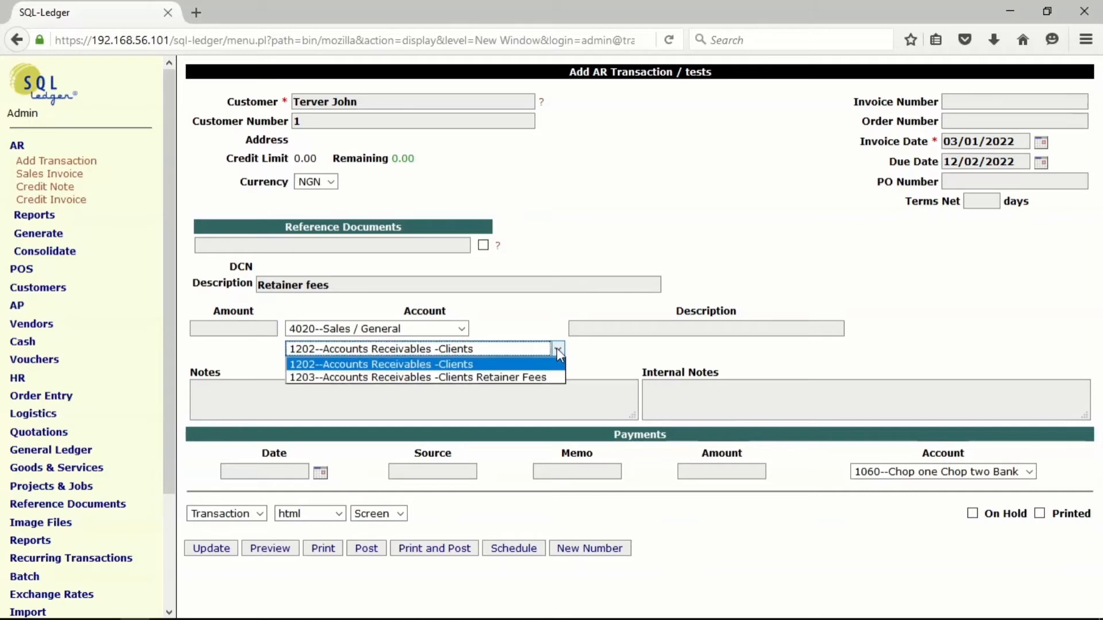
pyautogui.click(556, 377)
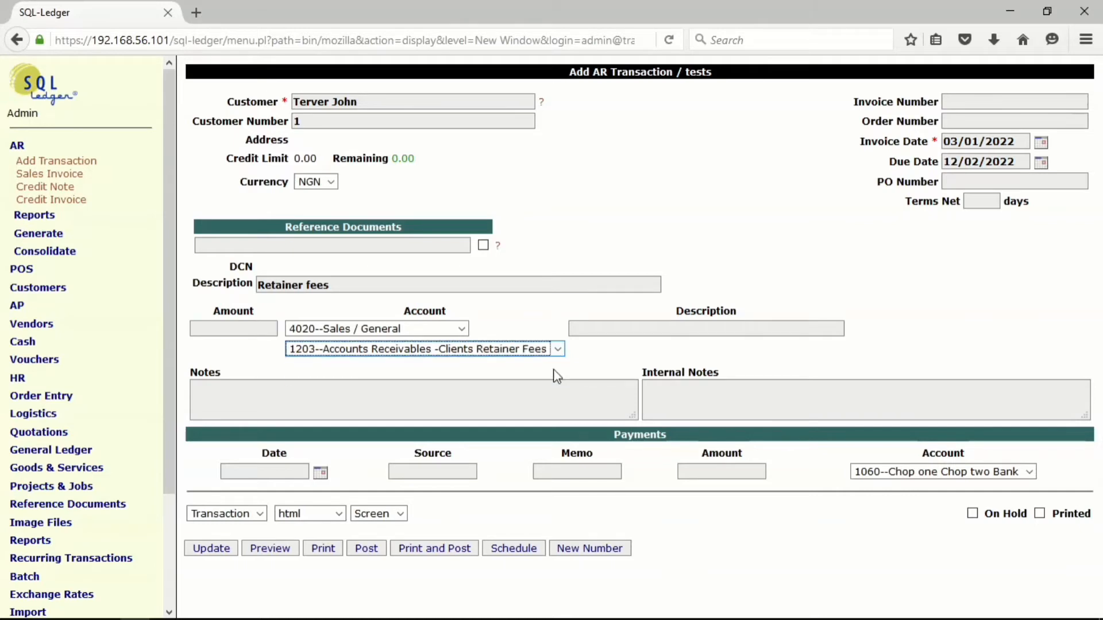
# Add a 07/01/2022 EFT payment of 100000 with memo 'Retainer fees', update, and post.
pyautogui.click(268, 473)
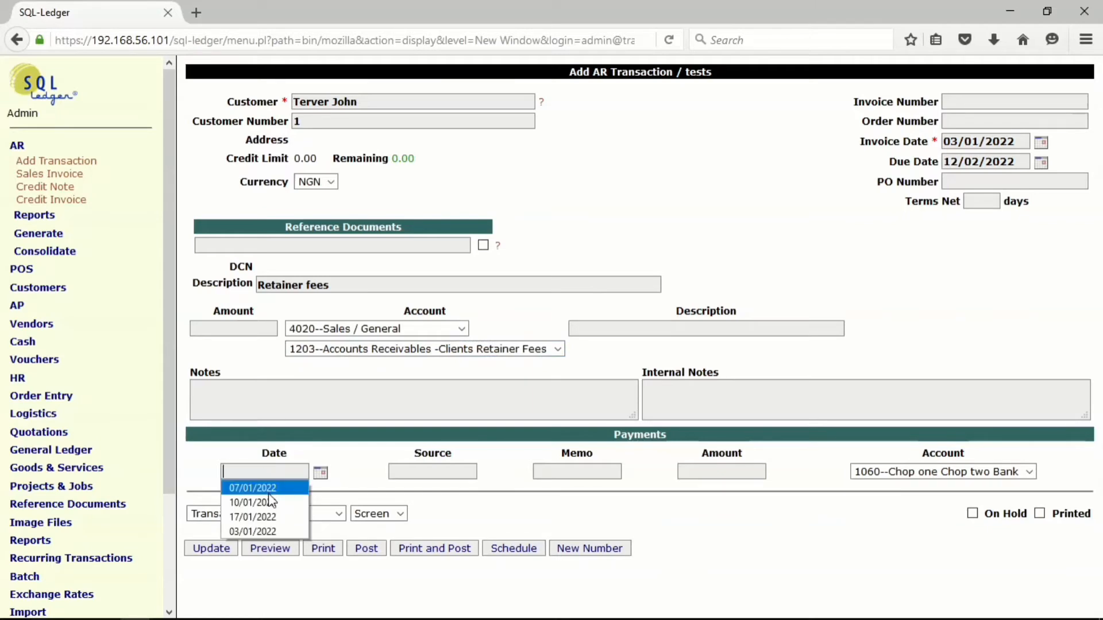
pyautogui.click(268, 492)
pyautogui.click(430, 472)
pyautogui.click(418, 485)
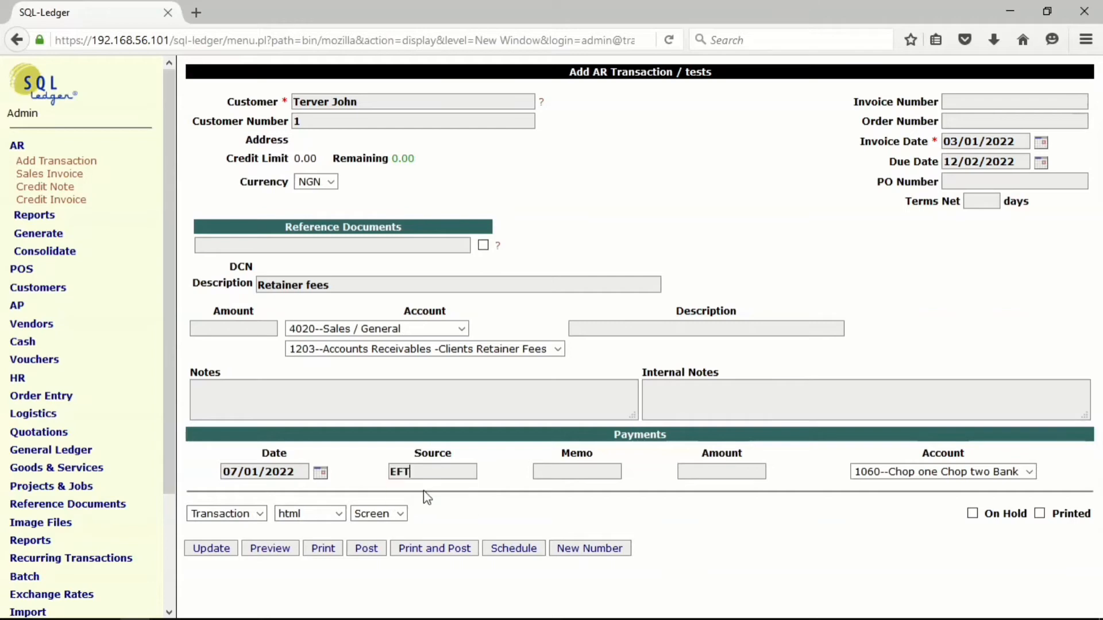
pyautogui.click(569, 472)
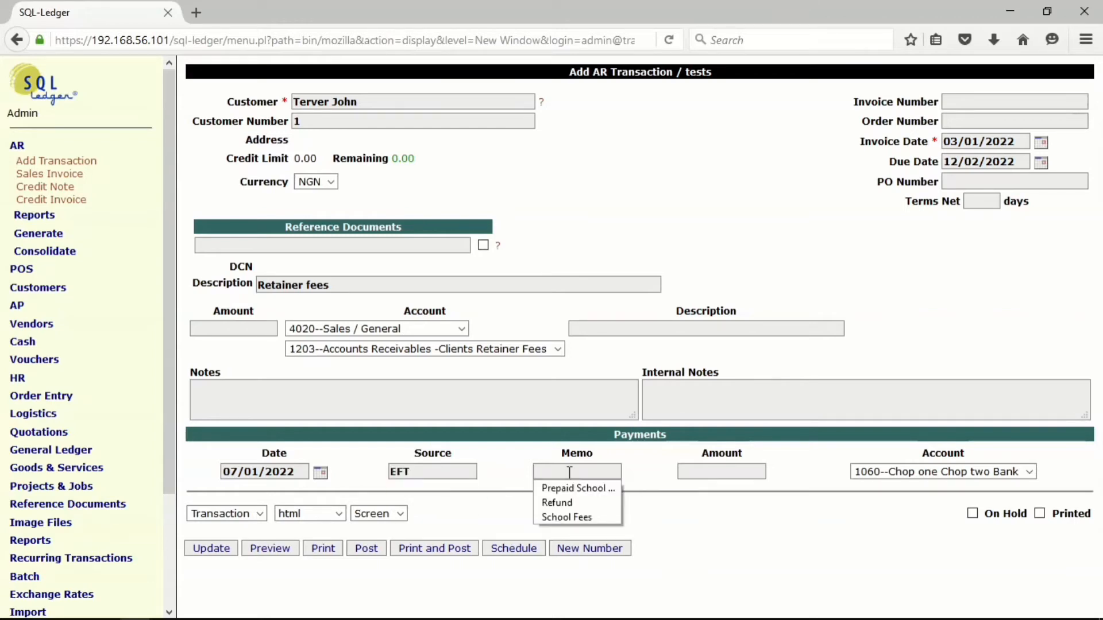
pyautogui.click(569, 472)
pyautogui.write('Retainer fees')
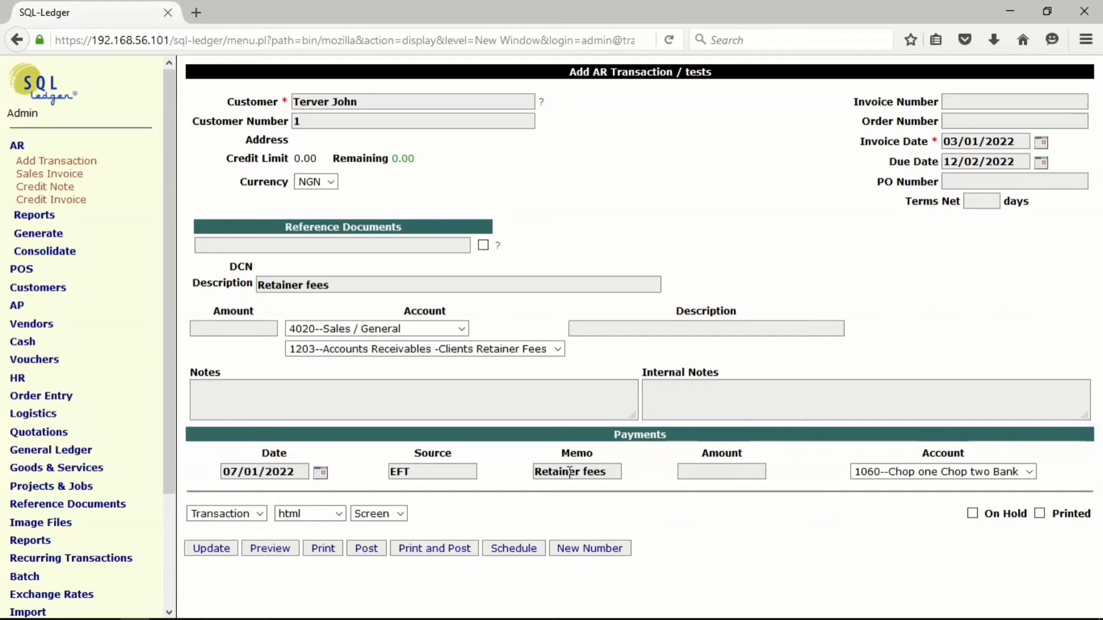
pyautogui.write('100000')
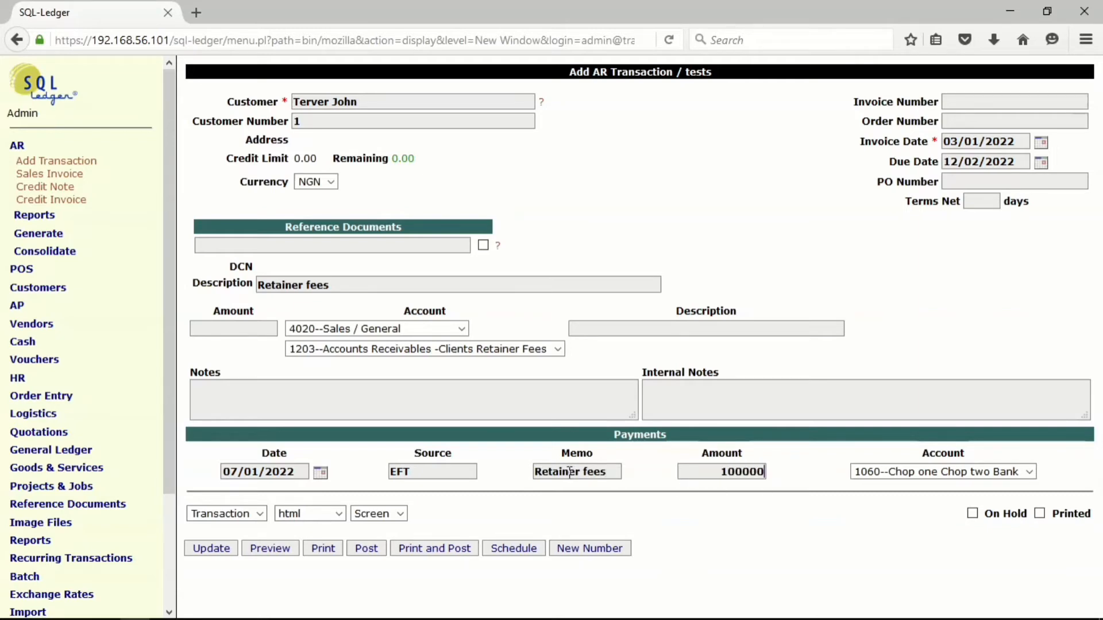
pyautogui.click(215, 553)
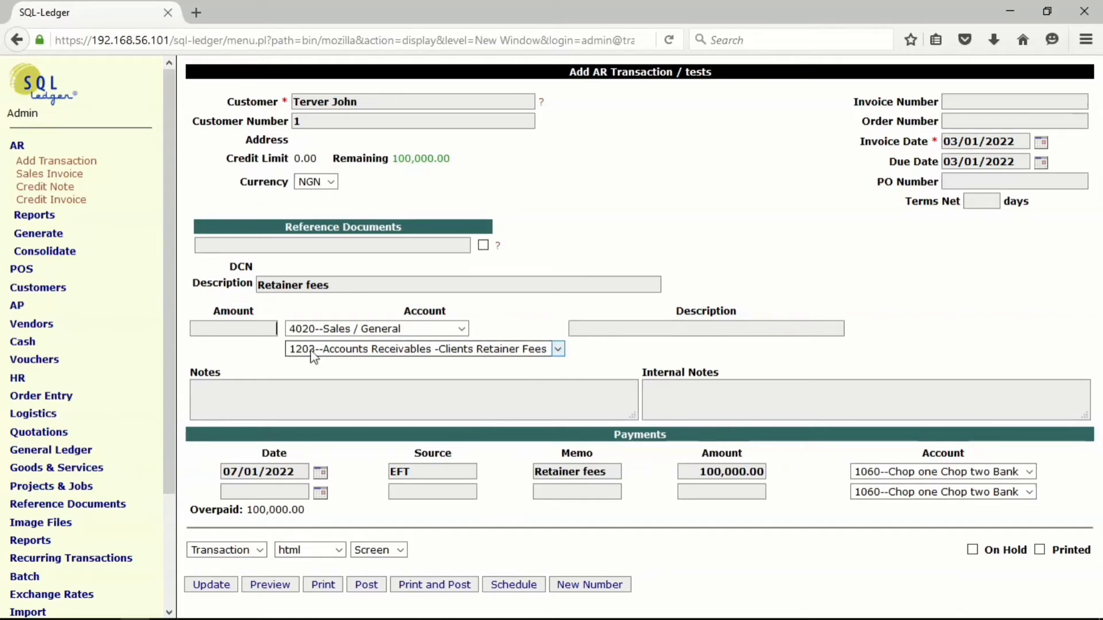
pyautogui.click(342, 281)
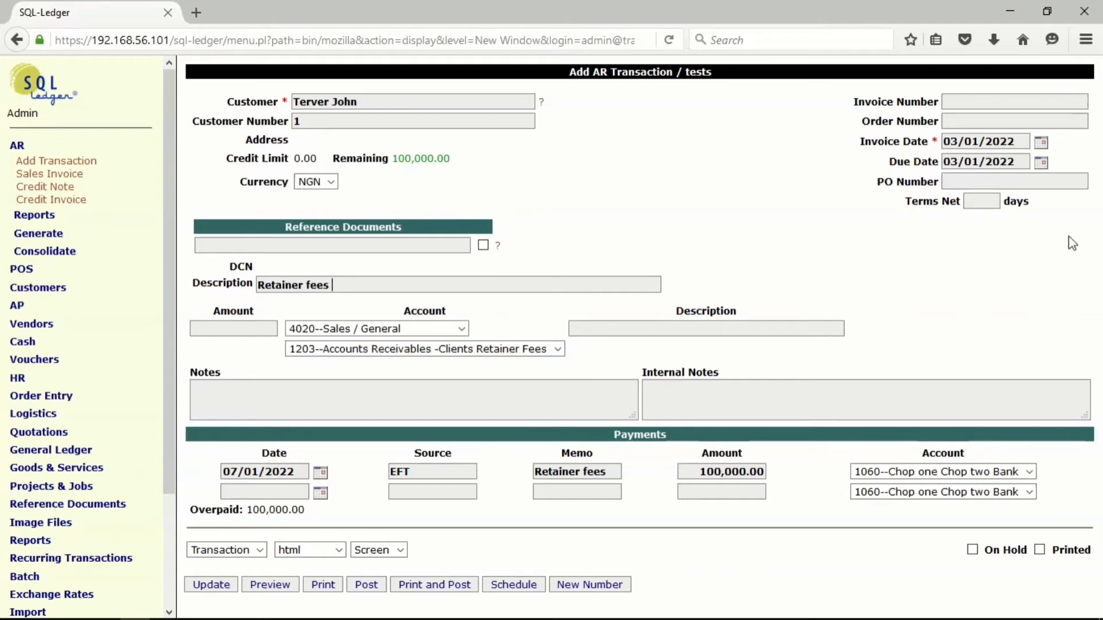
pyautogui.click(366, 587)
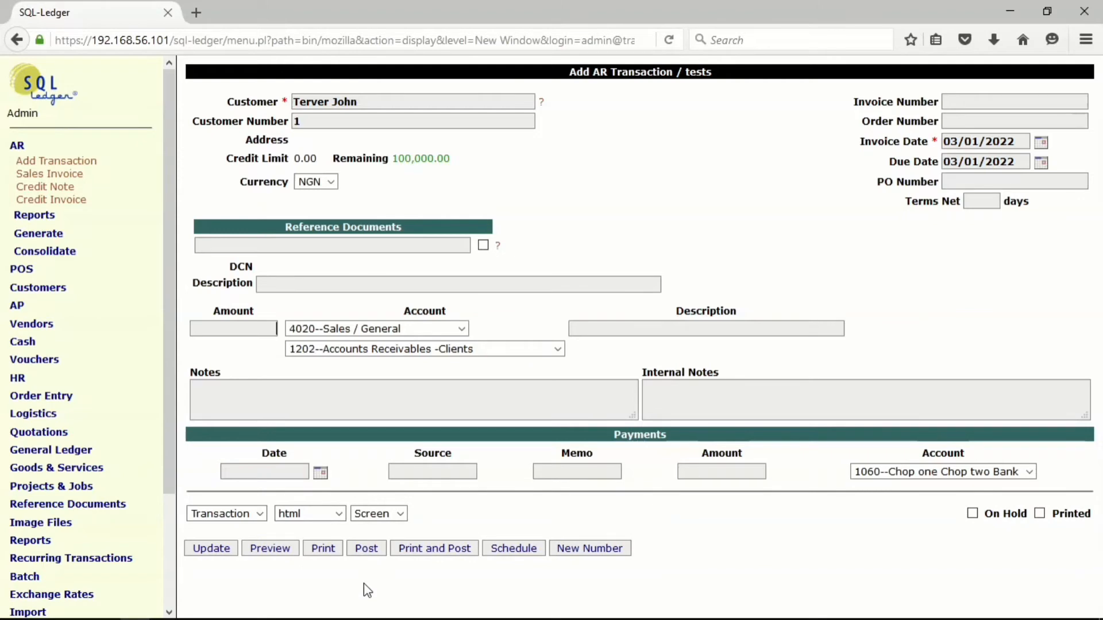
# Generate the trial balance showing 100,000.00 on 1060 and 1203.
pyautogui.click(53, 551)
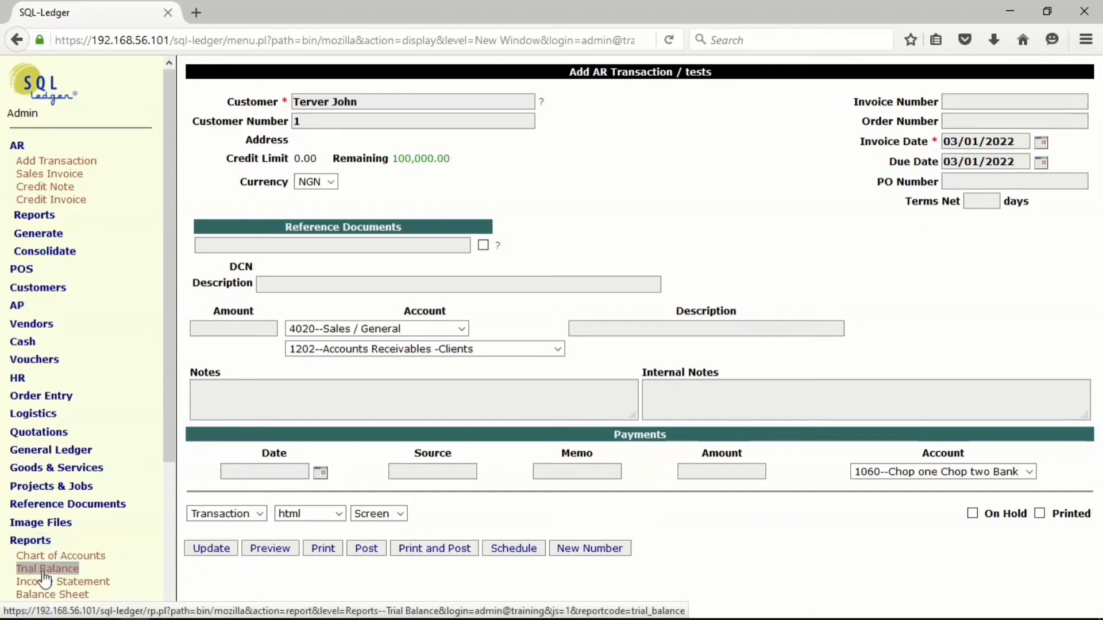
pyautogui.click(43, 571)
pyautogui.click(232, 220)
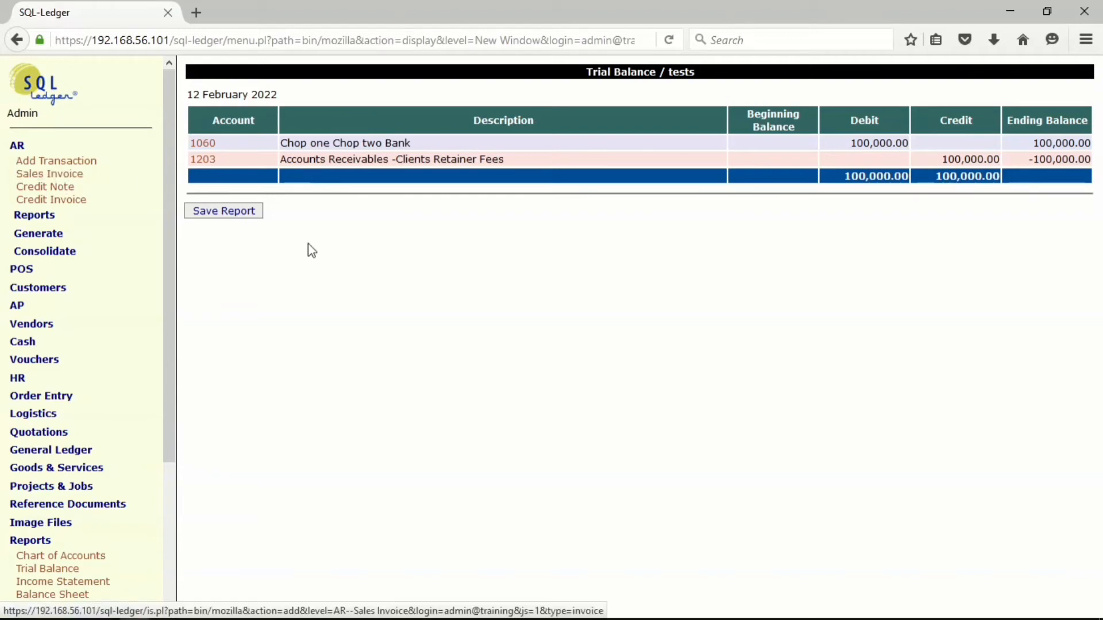
# Start a new sales invoice recorded in account 1203 Clients Retainer Fees.
pyautogui.click(36, 183)
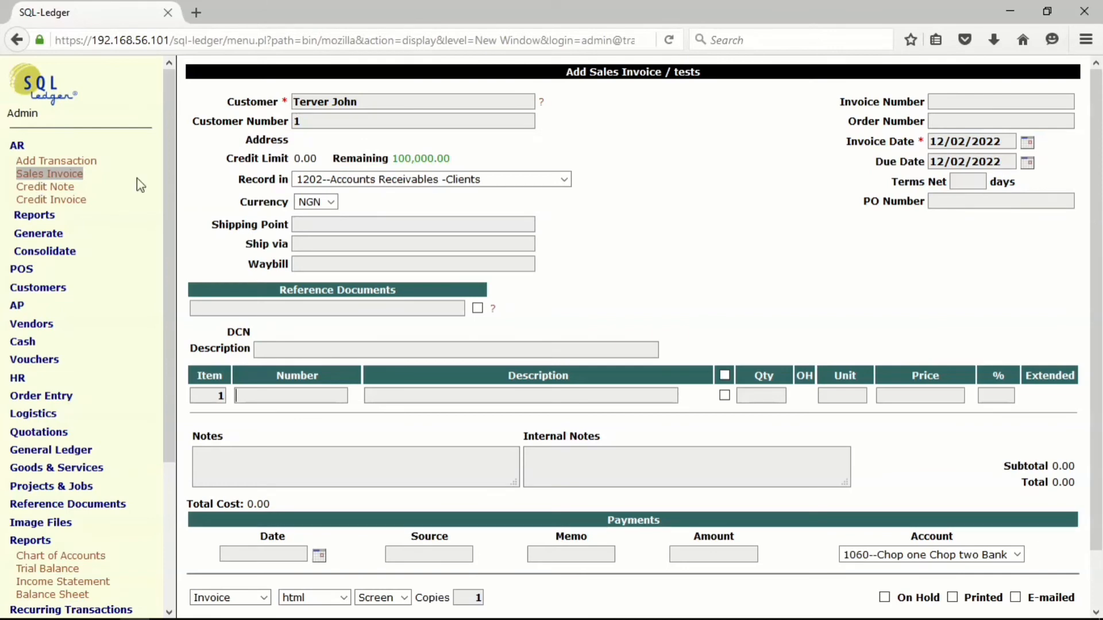
pyautogui.click(387, 102)
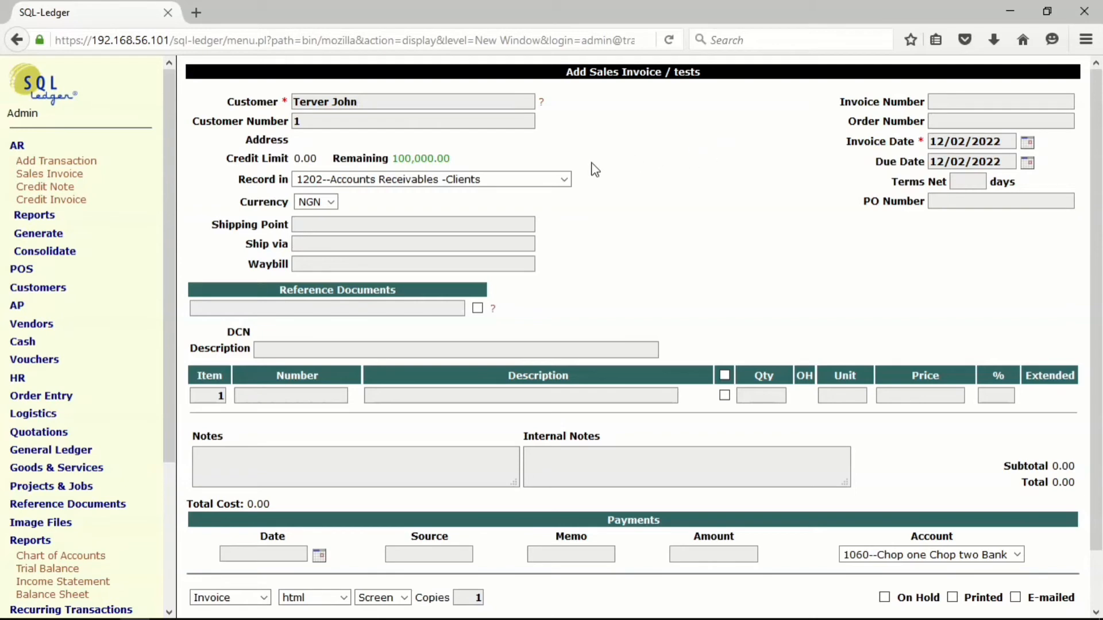
pyautogui.click(564, 180)
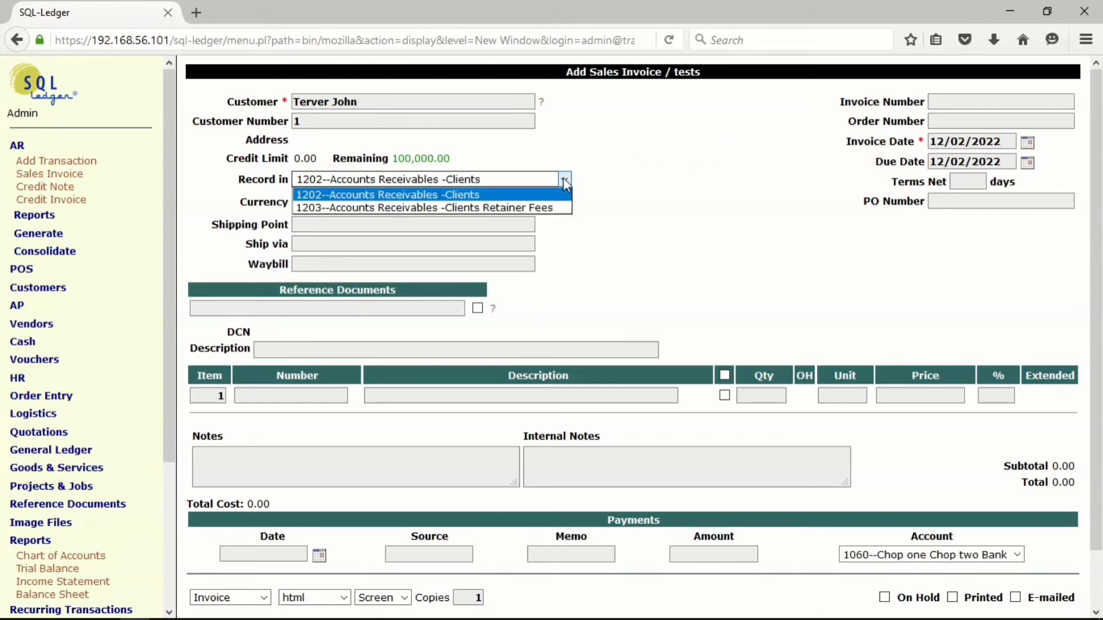
pyautogui.click(553, 207)
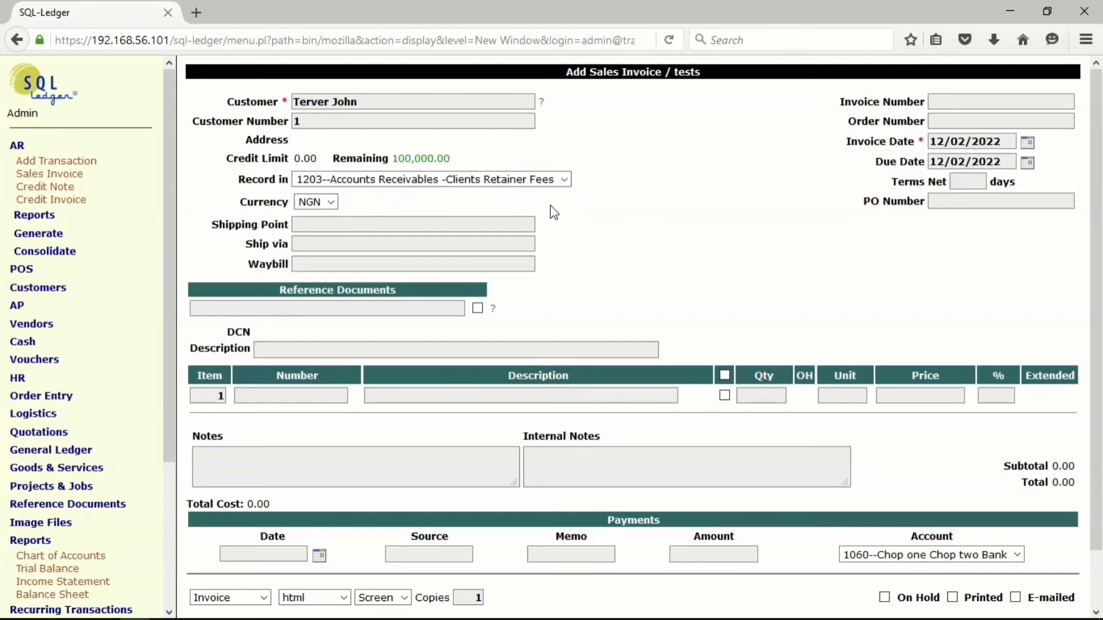
# Enter the description 'Court Appearance for' followed by the customer's name.
pyautogui.click(301, 349)
pyautogui.click(301, 348)
pyautogui.write('Court Apper')
pyautogui.press('BackSpace')
pyautogui.write('arance for ')
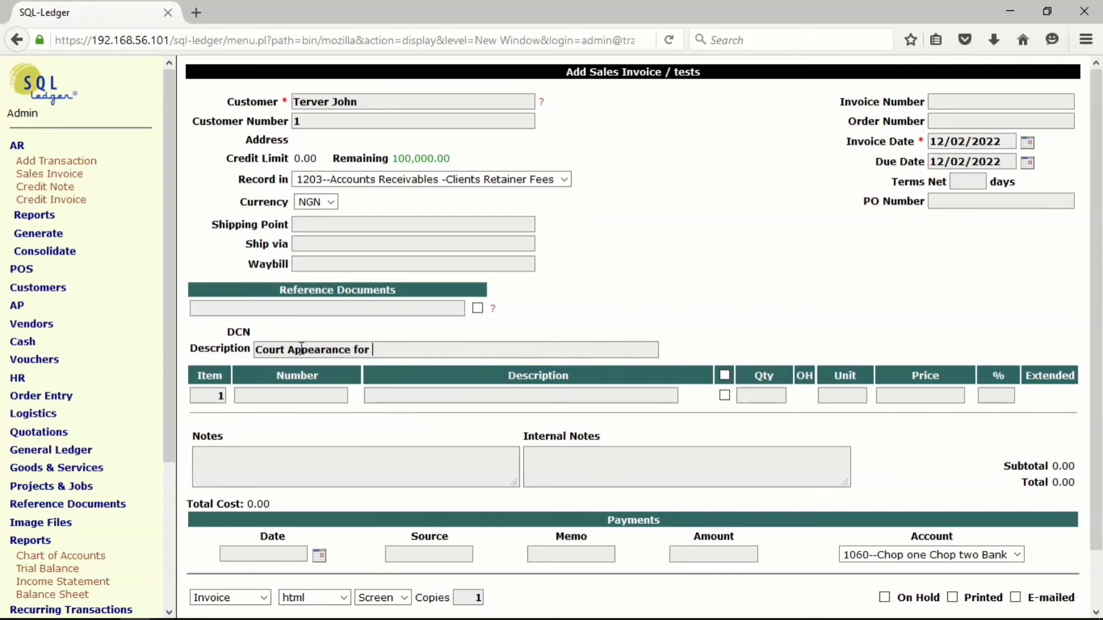
pyautogui.write('Terver john')
pyautogui.press('BackSpace')
pyautogui.press('BackSpace')
pyautogui.press('BackSpace')
pyautogui.press('BackSpace')
pyautogui.write('JO')
pyautogui.press('BackSpace')
pyautogui.write('ohn')
# Add item 1000 Legal Fees as line 1 of the invoice.
pyautogui.click(292, 395)
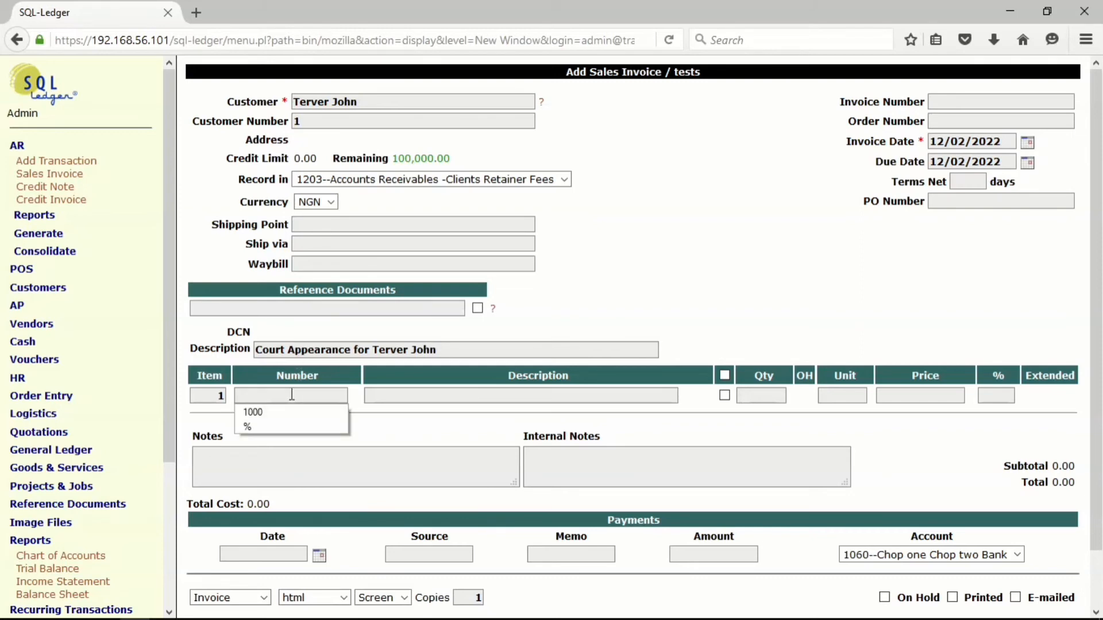
pyautogui.click(268, 416)
pyautogui.press('Return')
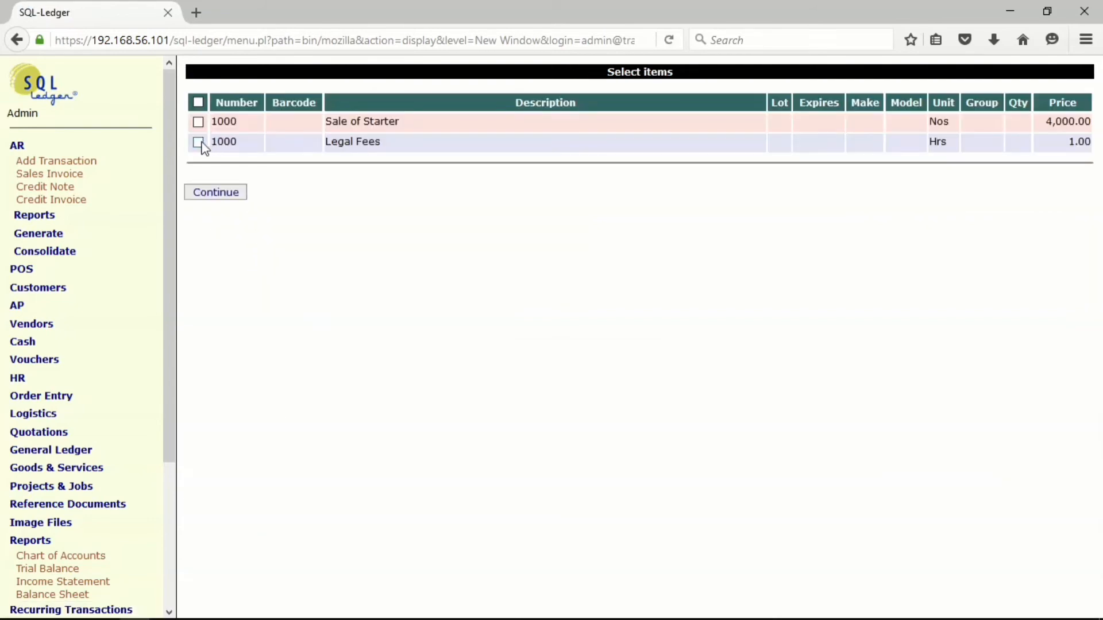
pyautogui.click(199, 142)
pyautogui.click(210, 195)
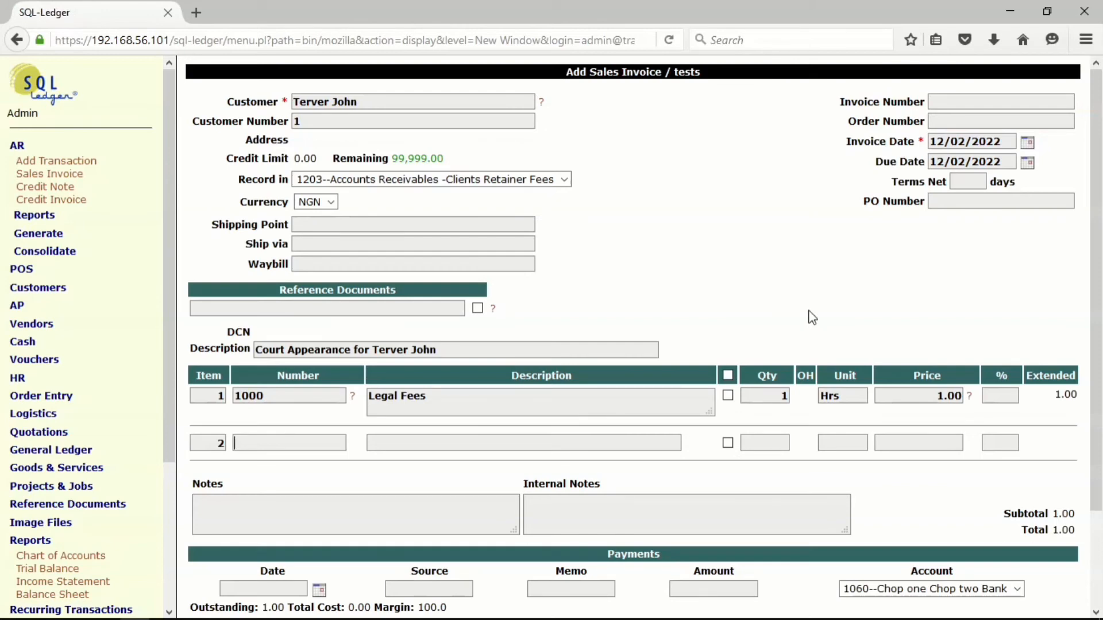
# Set the line price to 10000, recalculate the totals, and post the invoice.
pyautogui.doubleClick(935, 399)
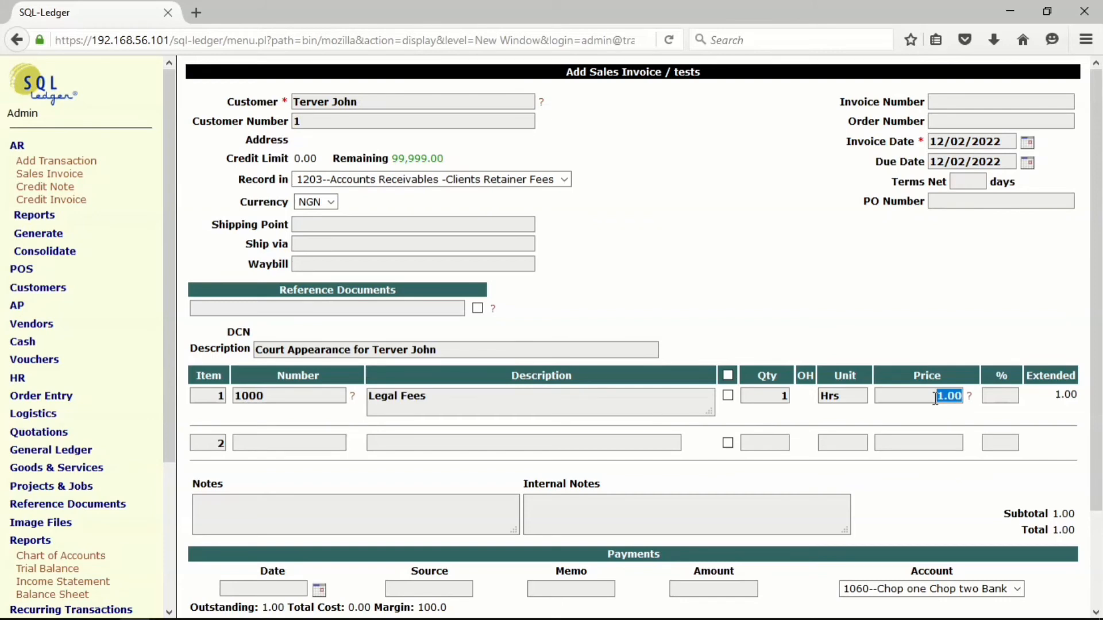
pyautogui.write('10000')
pyautogui.scroll(-3, 668, 262)
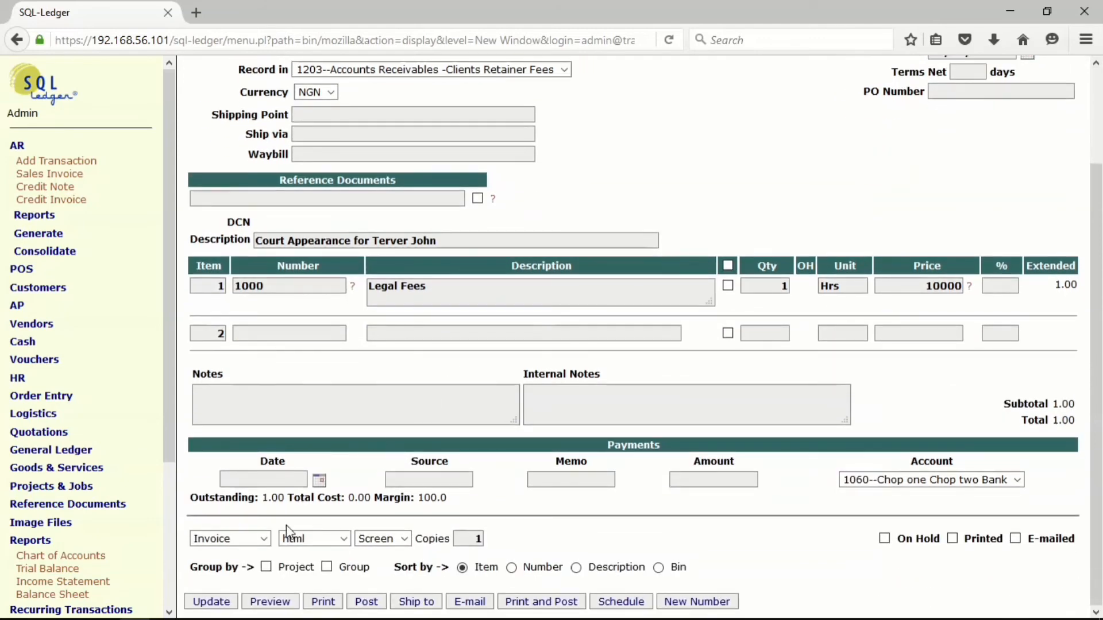
pyautogui.click(197, 604)
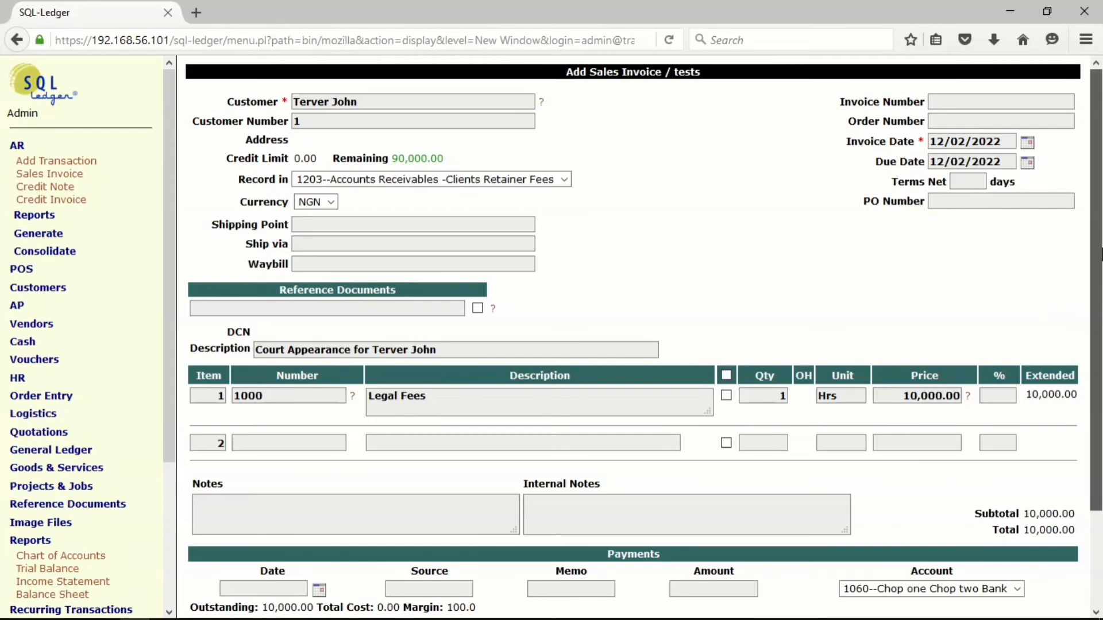
pyautogui.scroll(-3, 1100, 284)
pyautogui.scroll(1, 1101, 427)
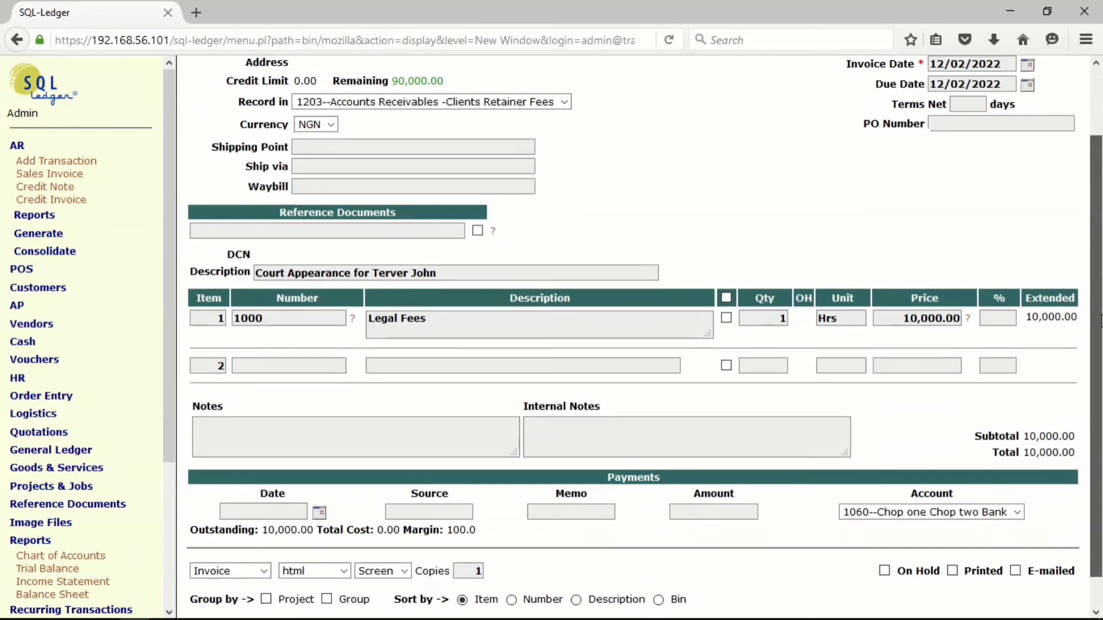
pyautogui.moveTo(1101, 321); pyautogui.dragTo(1101, 253)
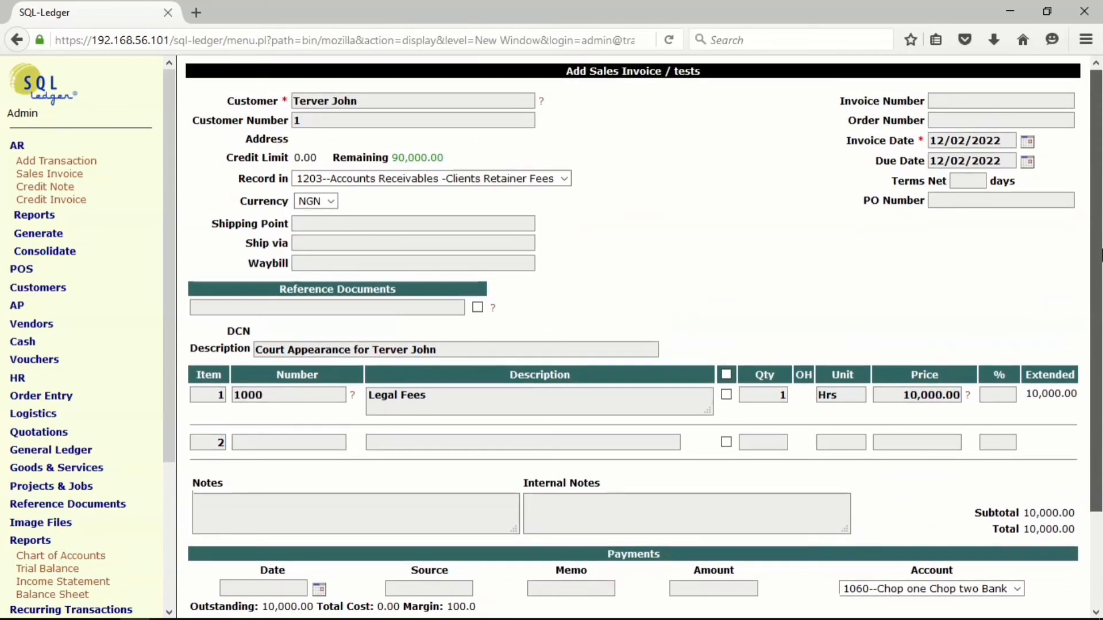
pyautogui.scroll(-3, 1101, 252)
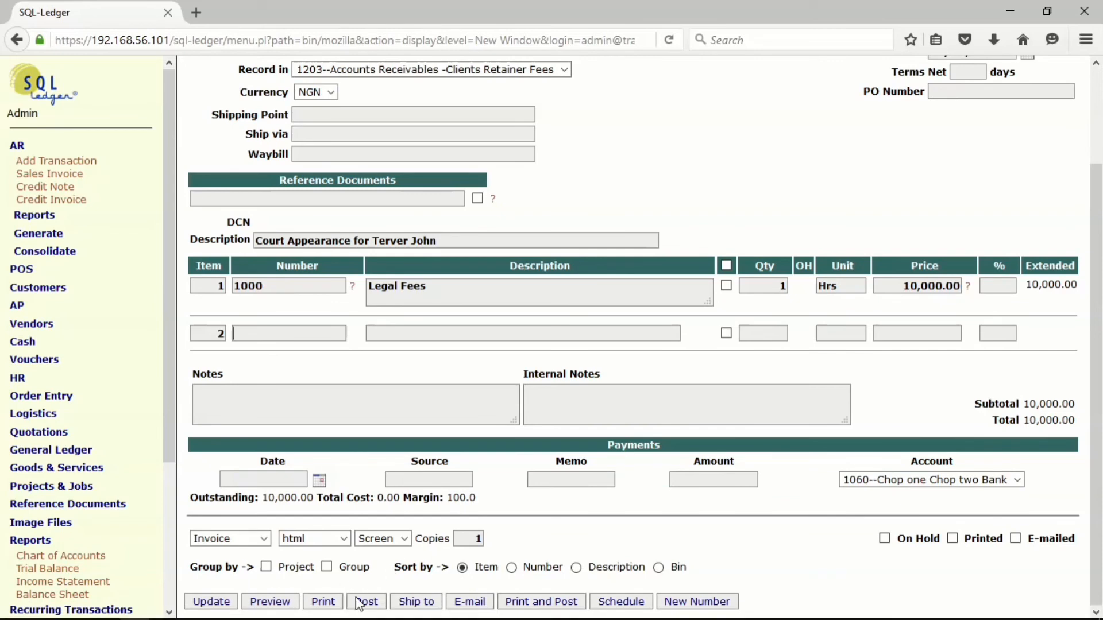
pyautogui.click(366, 601)
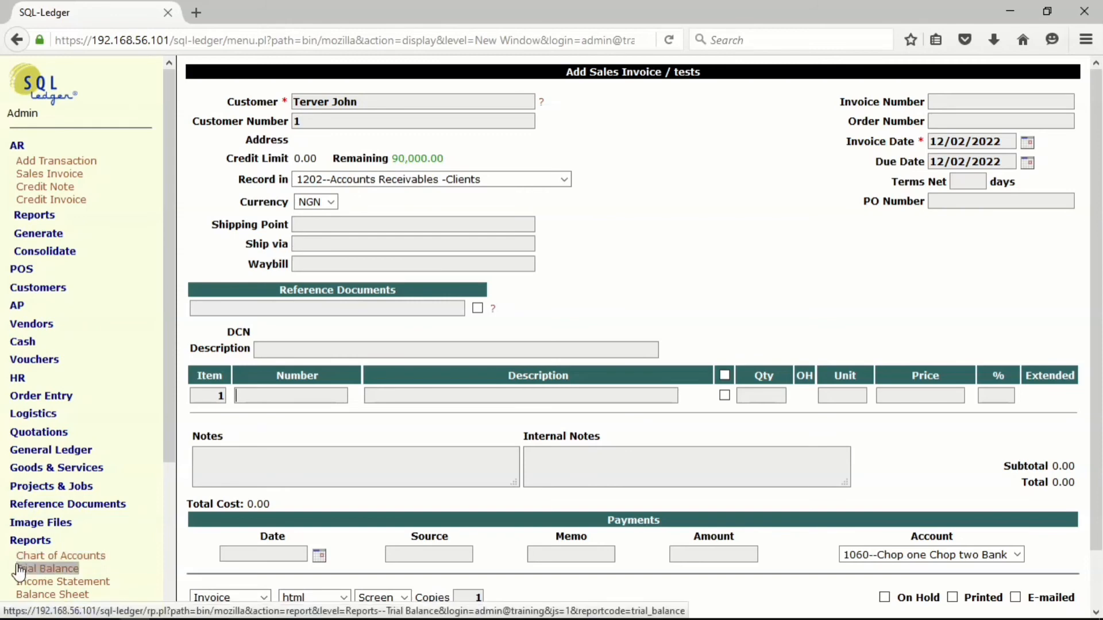
# Generate the updated trial balance showing 4310 Legal Fees at 10,000.00 and 110,000.00 totals.
pyautogui.click(77, 568)
pyautogui.click(221, 218)
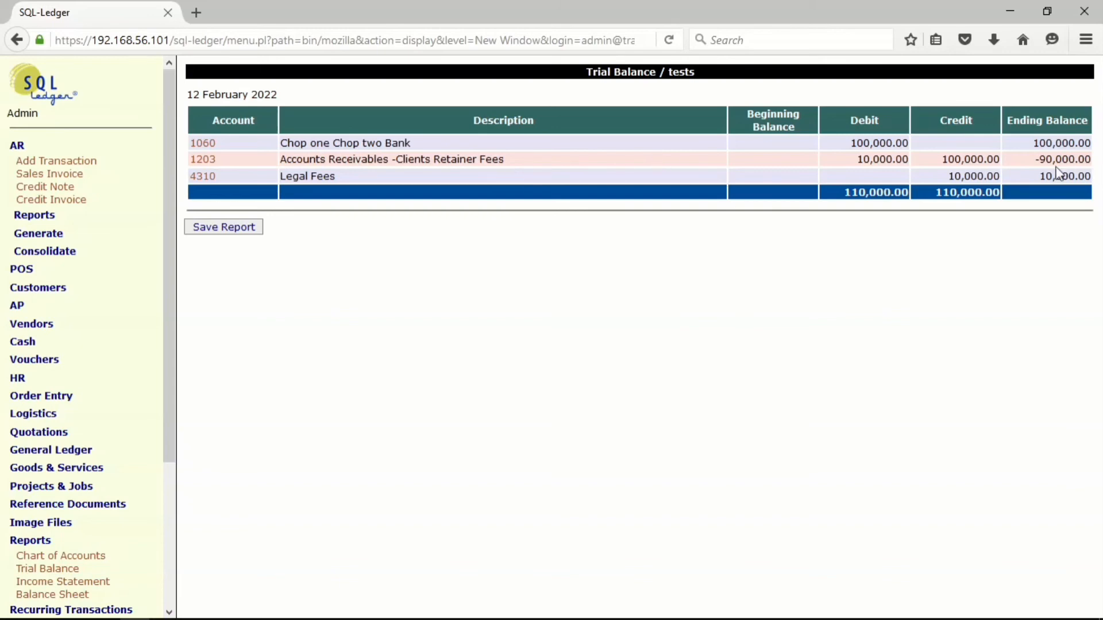
pyautogui.click(79, 586)
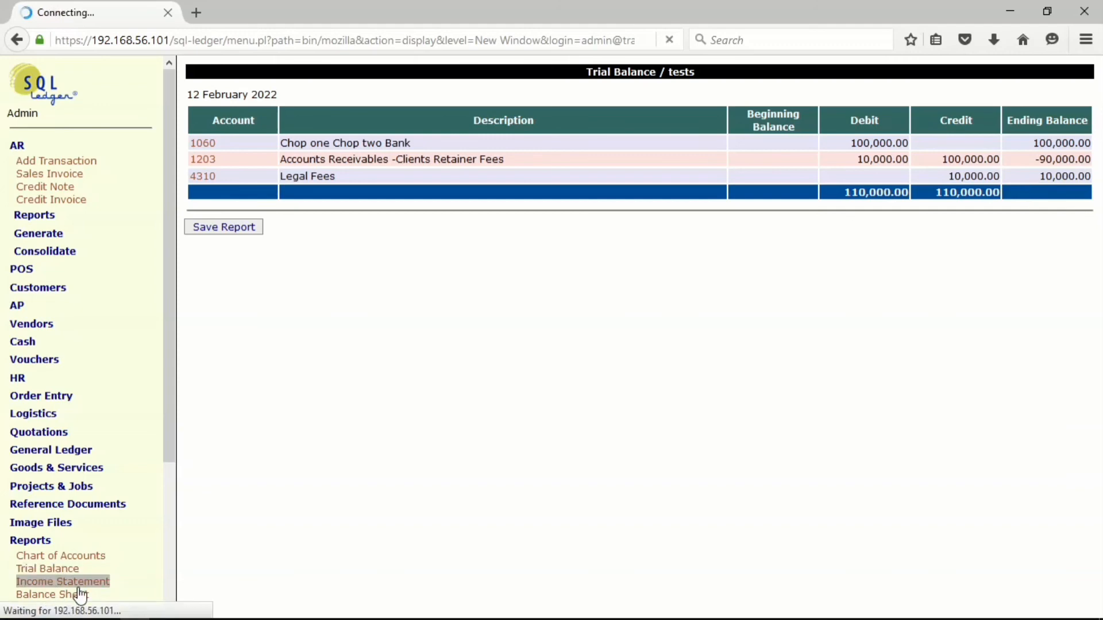
# Generate the 07 Jan–12 Feb 2022 income statement showing 10,000.00 Legal Fees income.
pyautogui.click(224, 343)
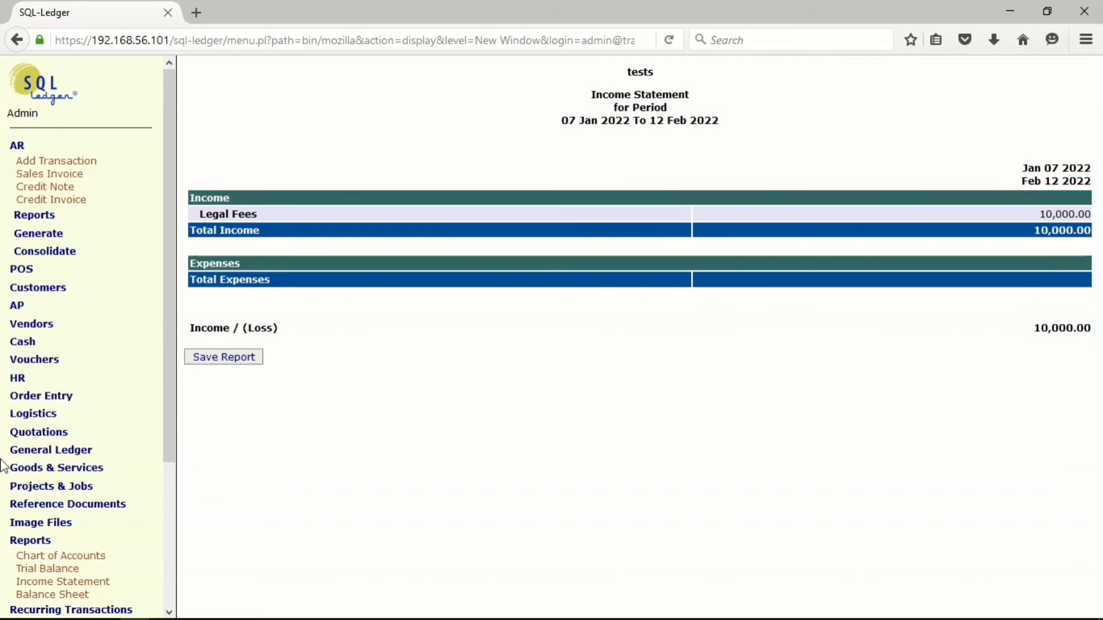
pyautogui.click(36, 597)
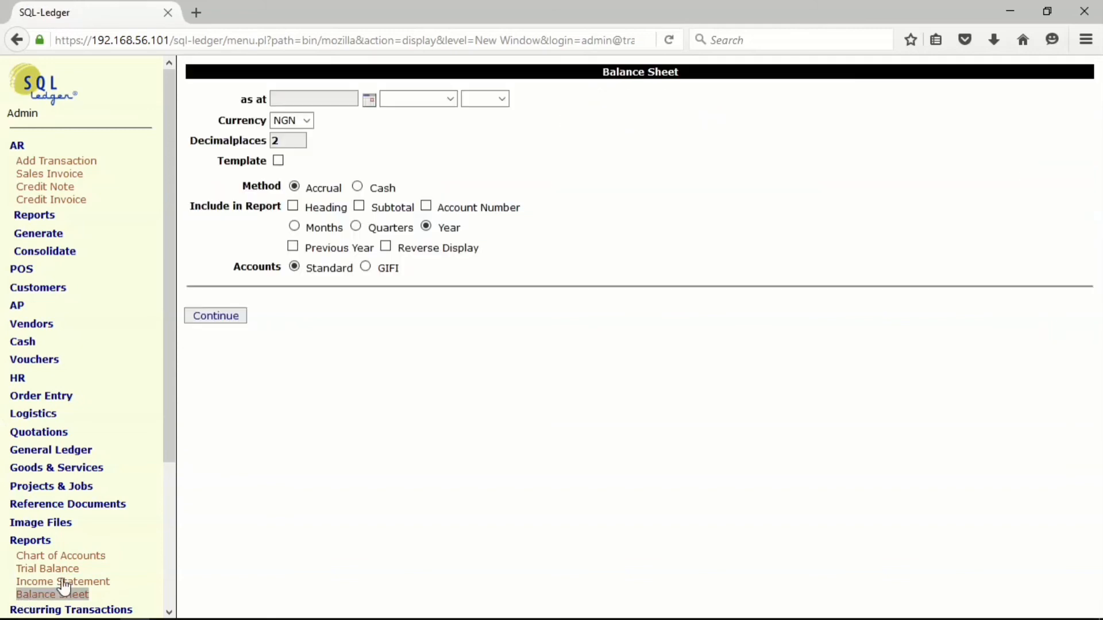
# Generate the balance sheet as at 12 Feb 2022, showing 10,000.00 total assets and equity.
pyautogui.click(229, 319)
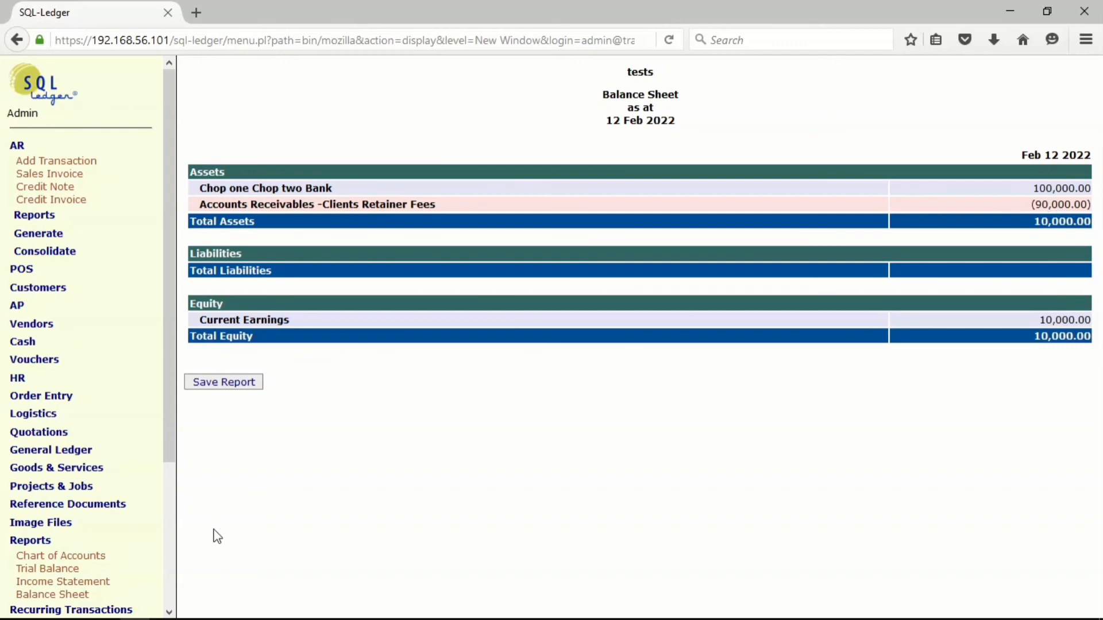
pyautogui.moveTo(174, 448); pyautogui.dragTo(173, 510)
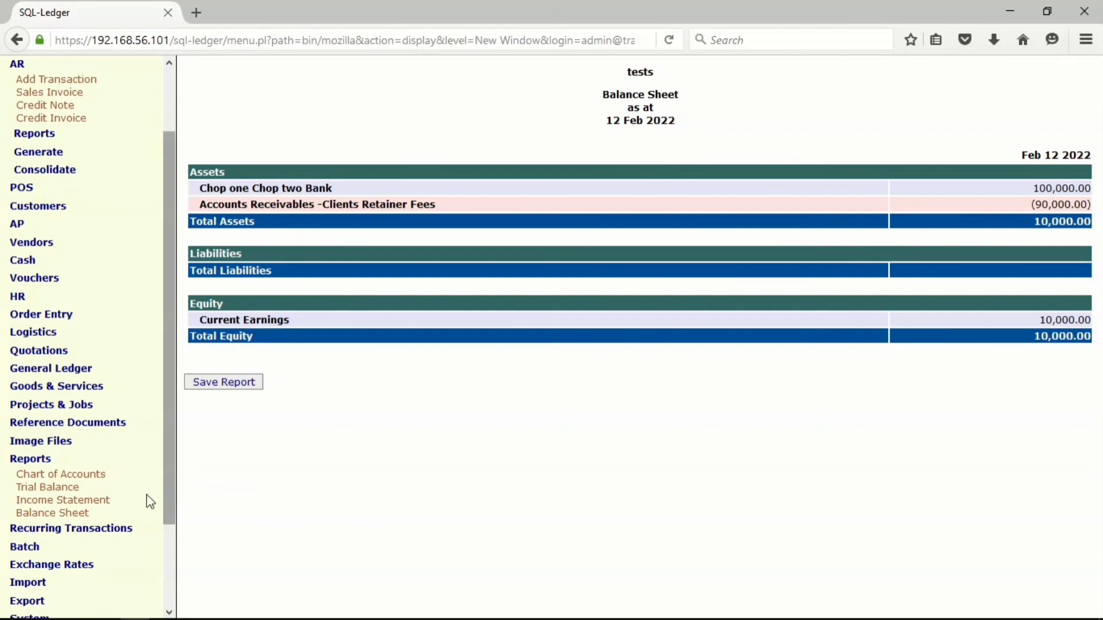